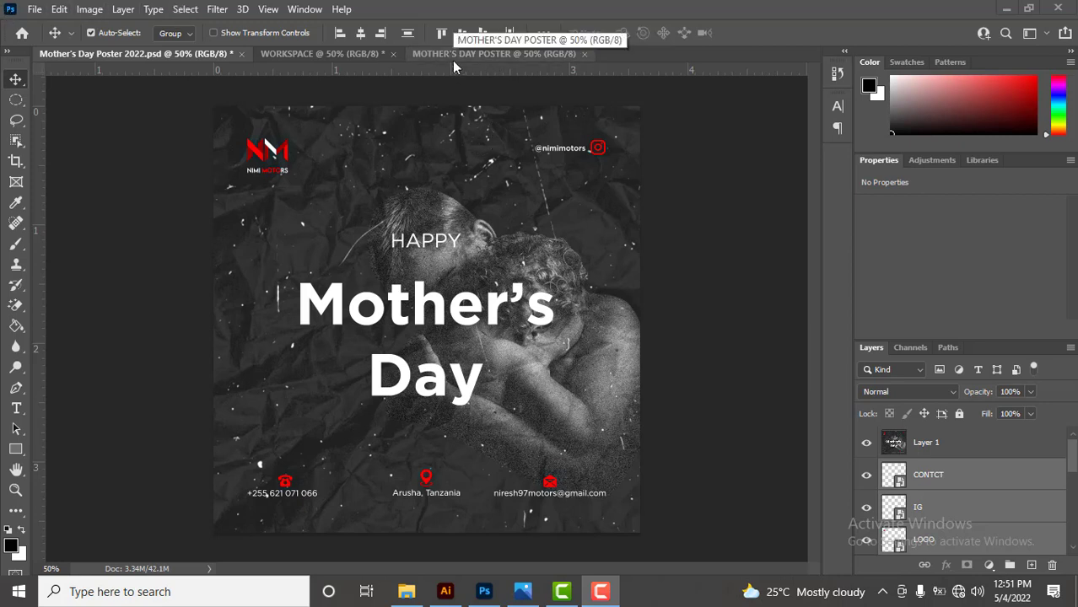
Examine the layers of the WORKSPACE document
click(357, 52)
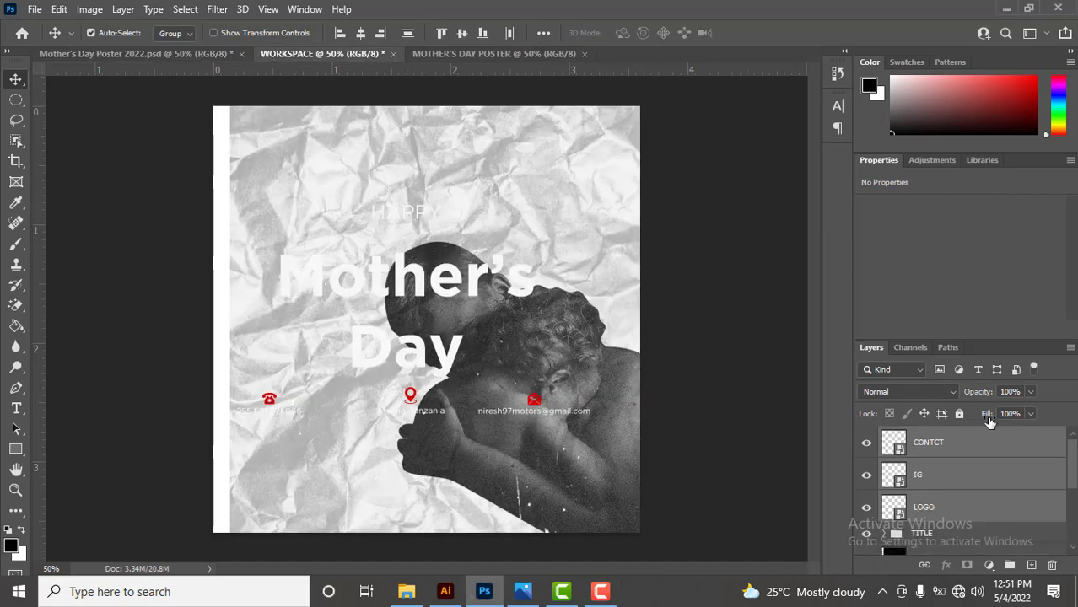
scroll(869, 456, down, 2)
scroll(874, 460, down, 3)
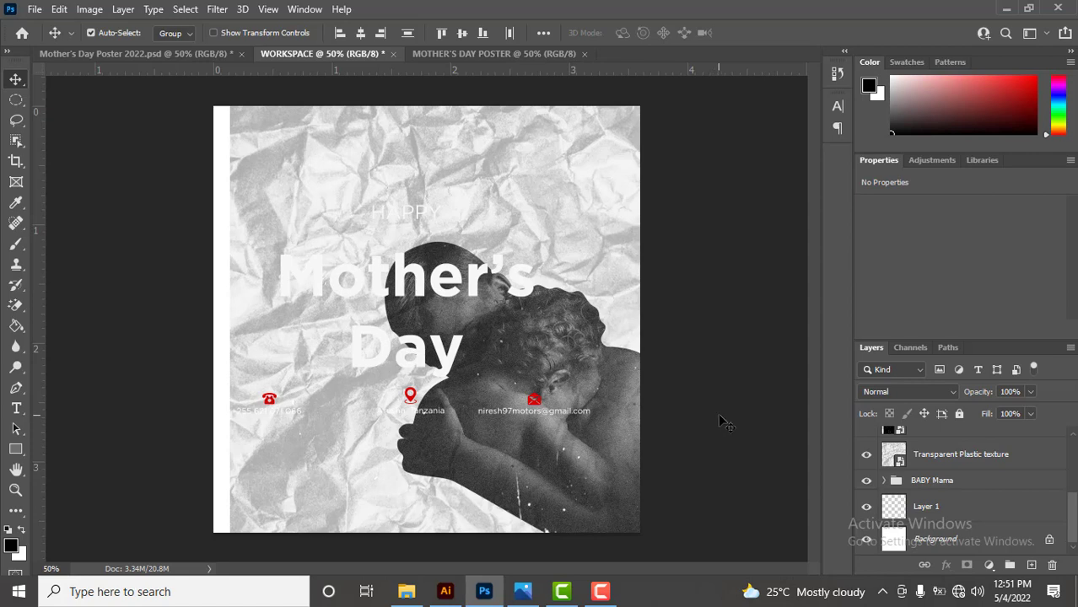
In the MOTHER'S DAY POSTER document, add a layer and draw a narrow vertical black rectangle about 42 by 218 px
click(426, 57)
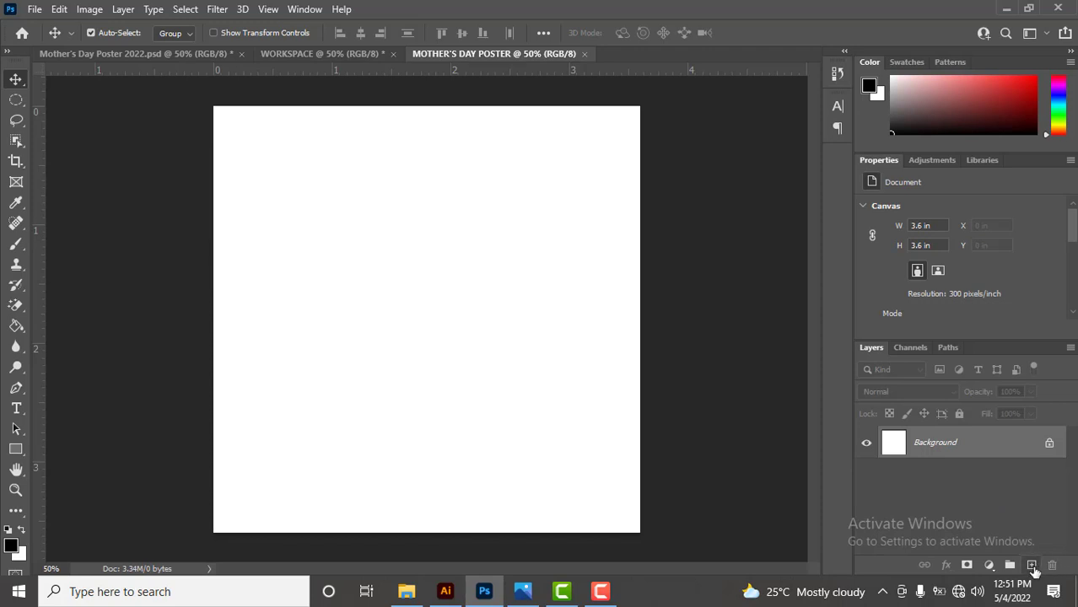
click(1032, 565)
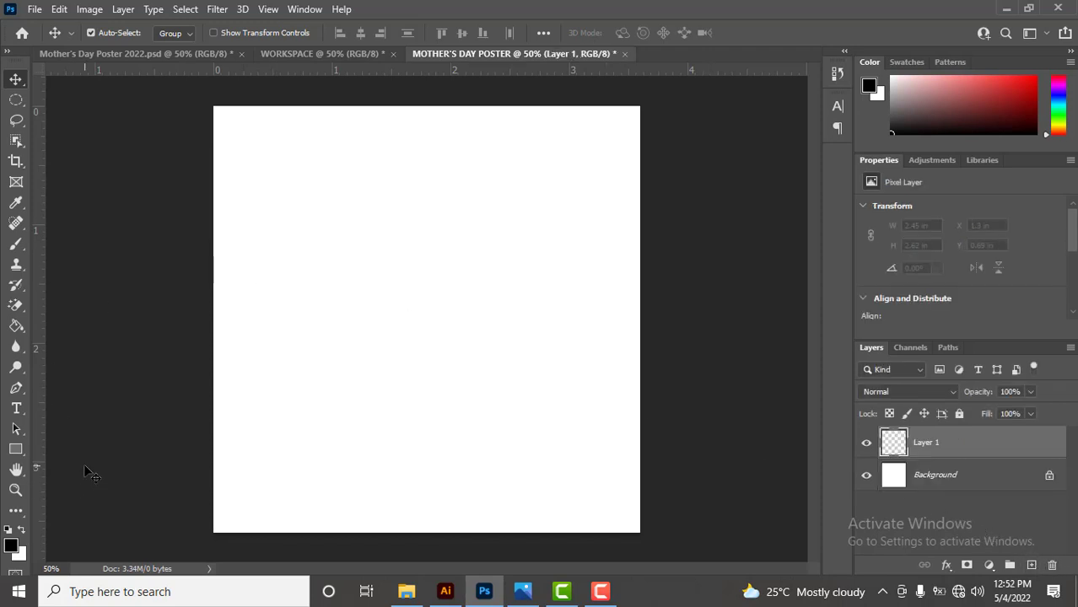
key(u)
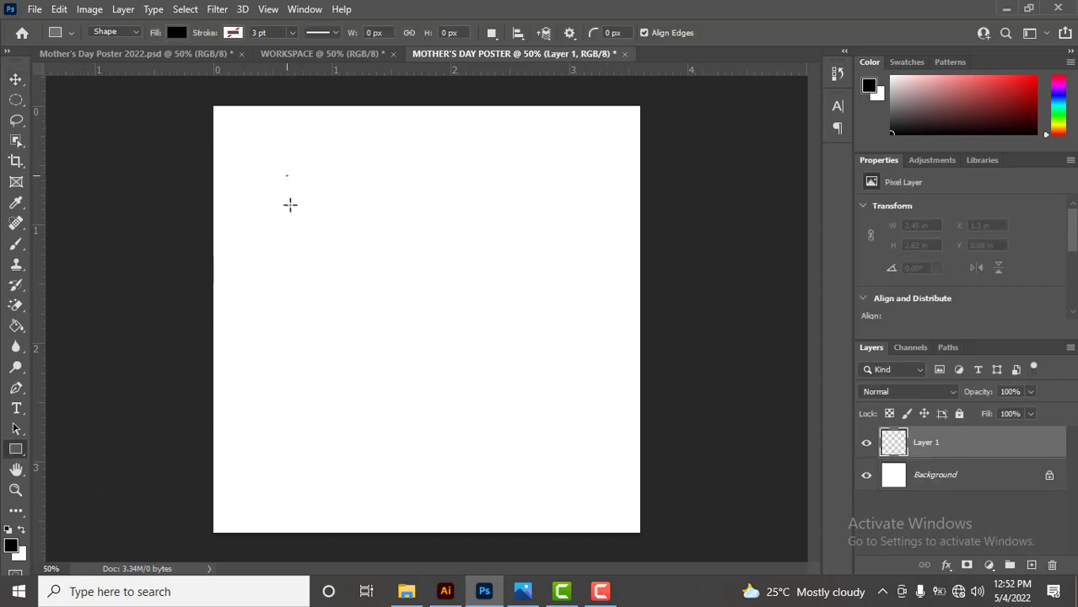
drag(287, 175, 302, 262)
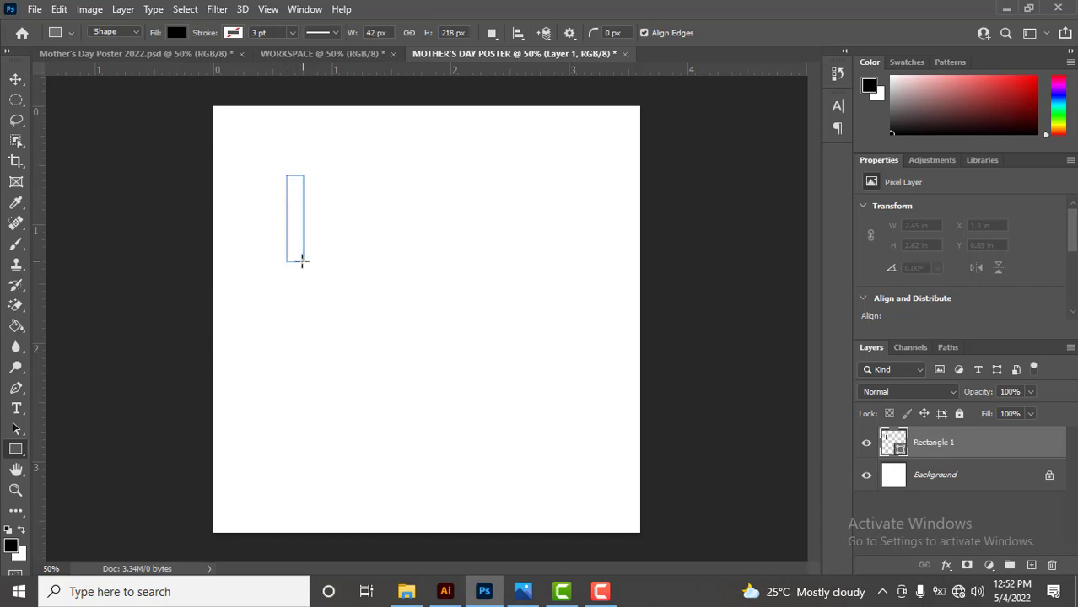
Align the rectangle with the canvas's left and right edges in turn, placing a vertical guide along its inner side each time
key(v)
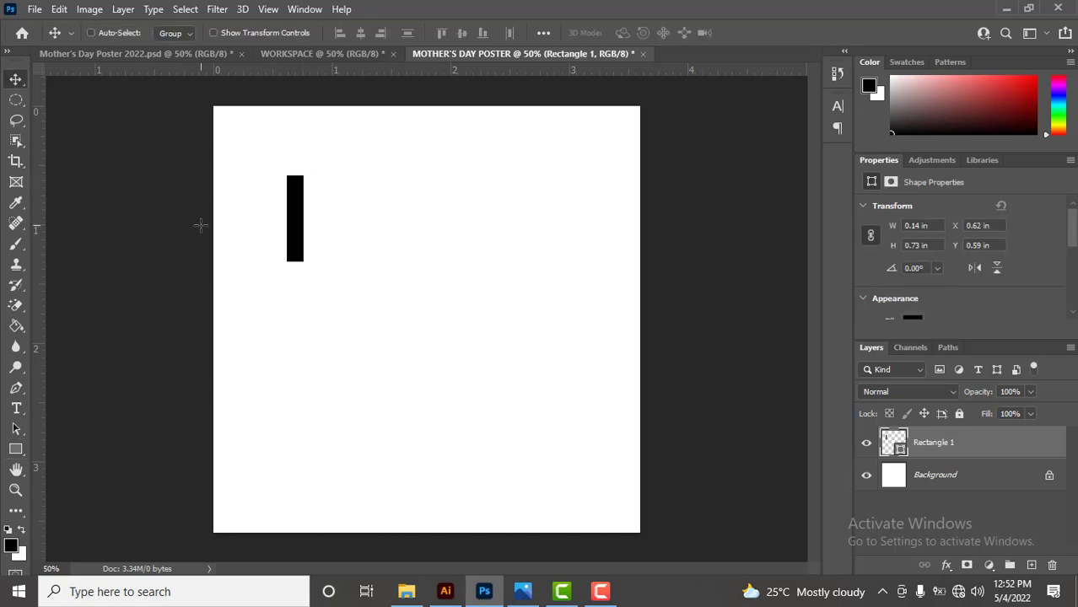
key(ctrl+a)
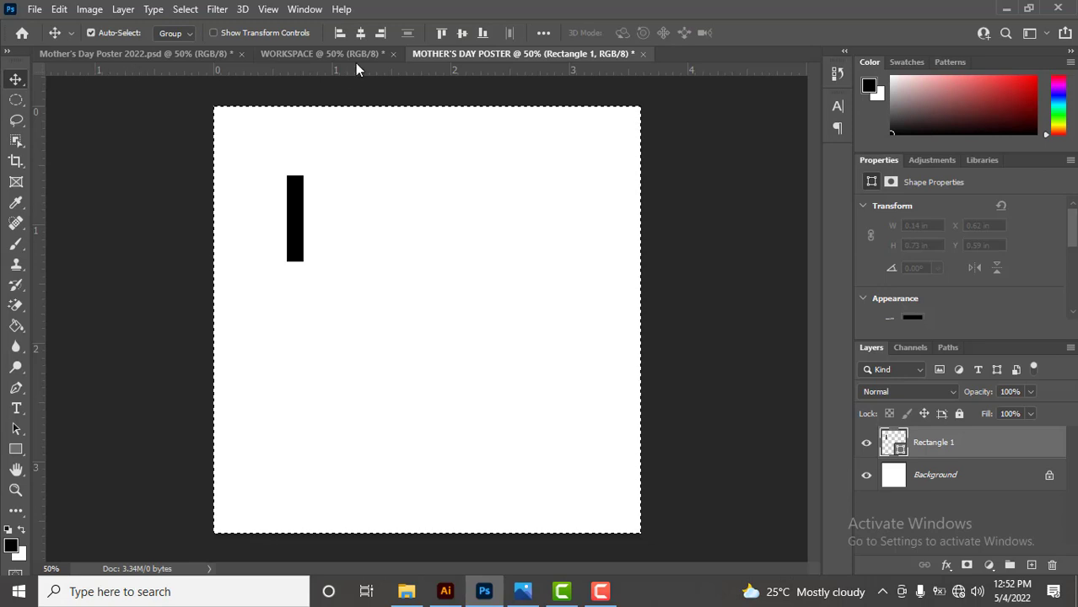
click(340, 33)
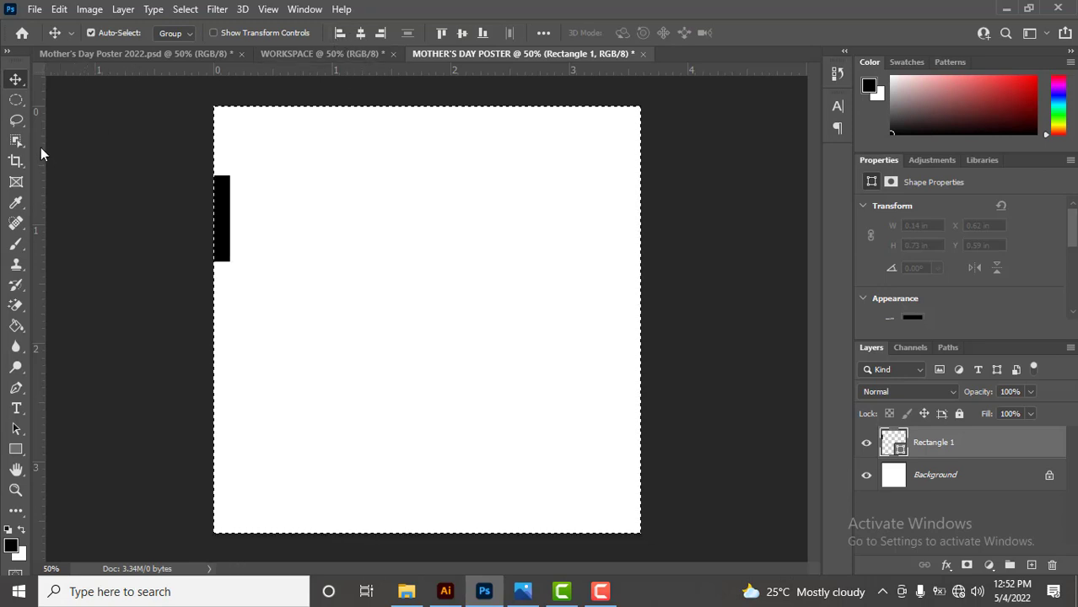
drag(40, 147, 230, 211)
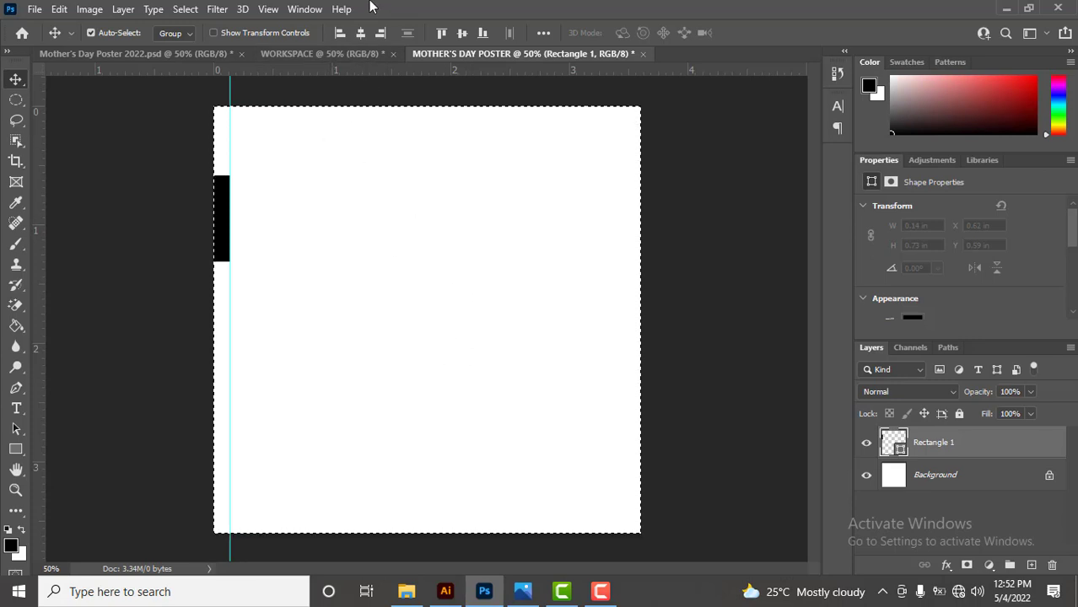
click(381, 33)
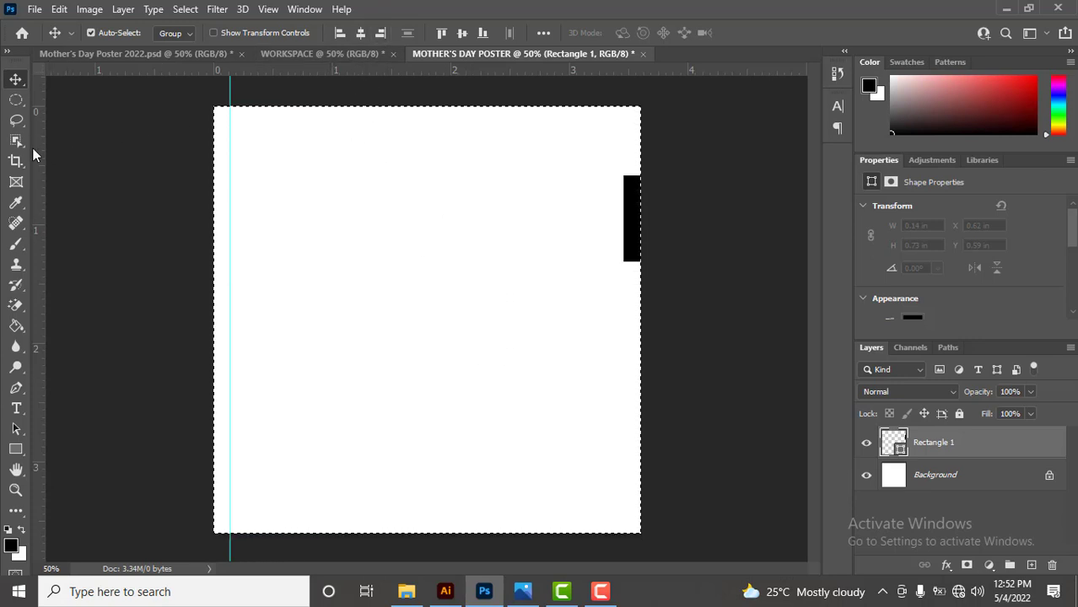
drag(39, 160, 623, 208)
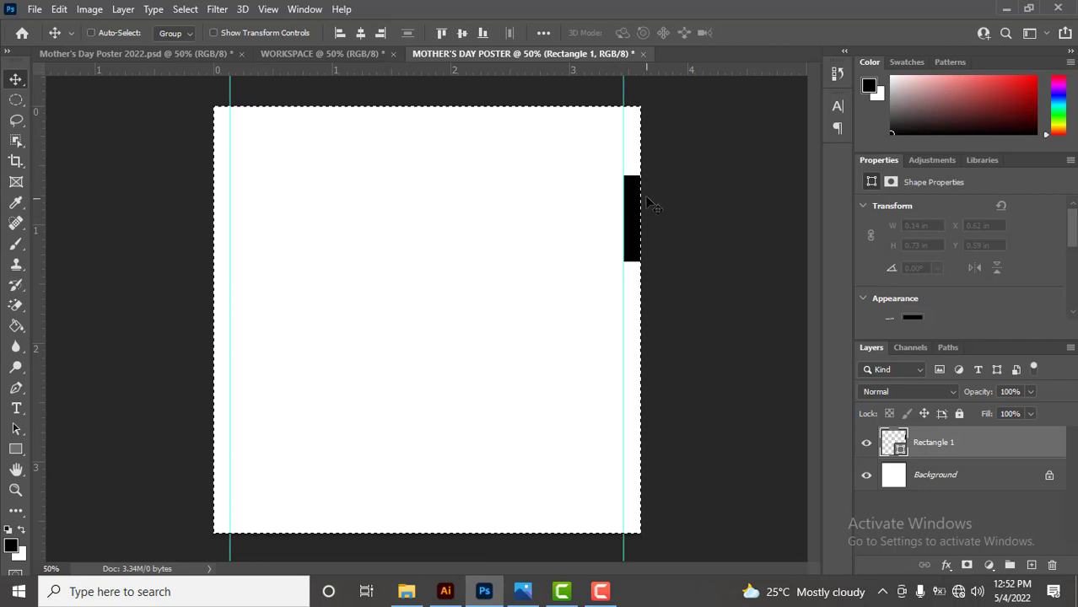
Rotate the rectangle by -90° so that it lies horizontally
key(ctrl+t)
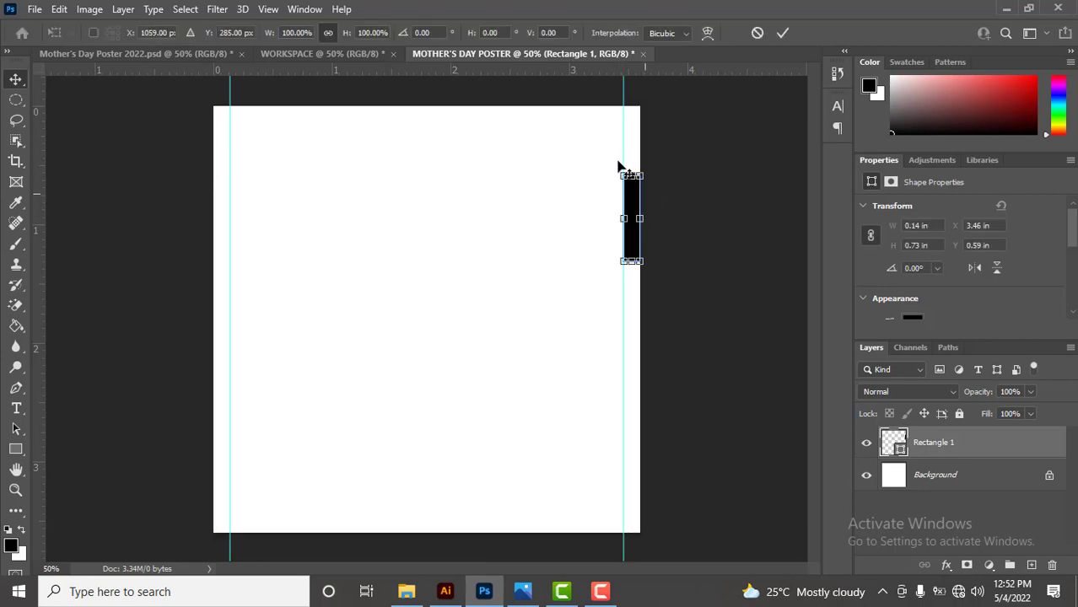
drag(616, 161, 556, 234)
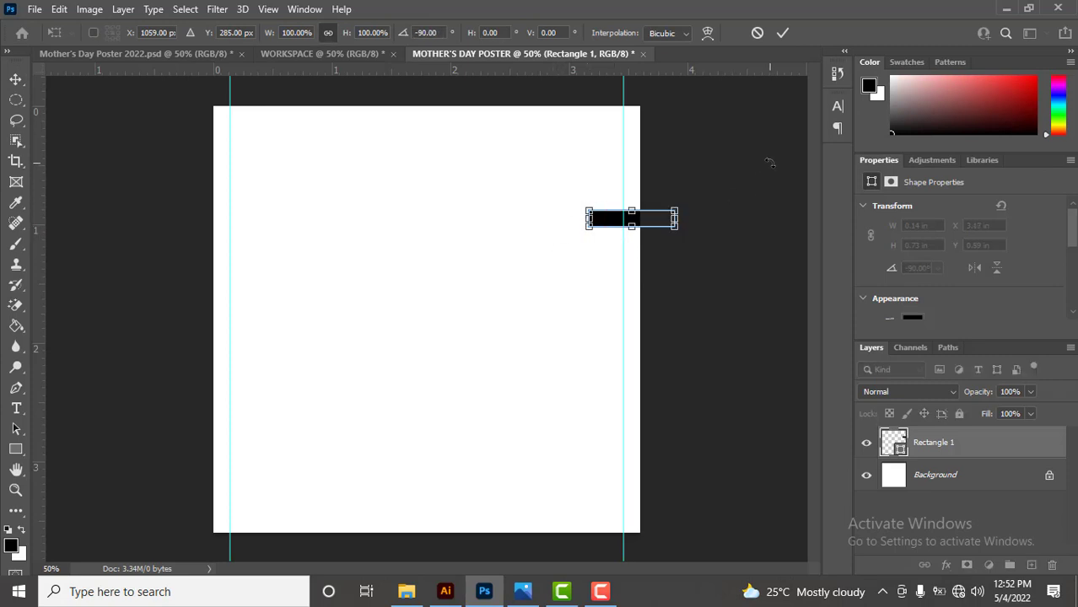
key(Return)
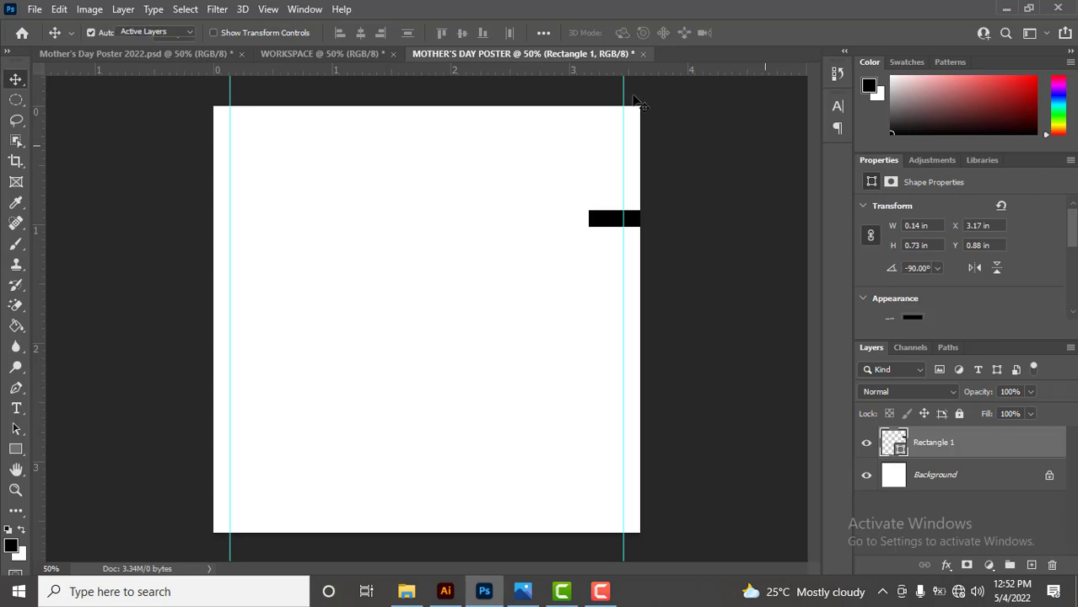
Align the rectangle with the canvas's top edge and place a horizontal guide along its lower side
key(a)
key(ctrl+a)
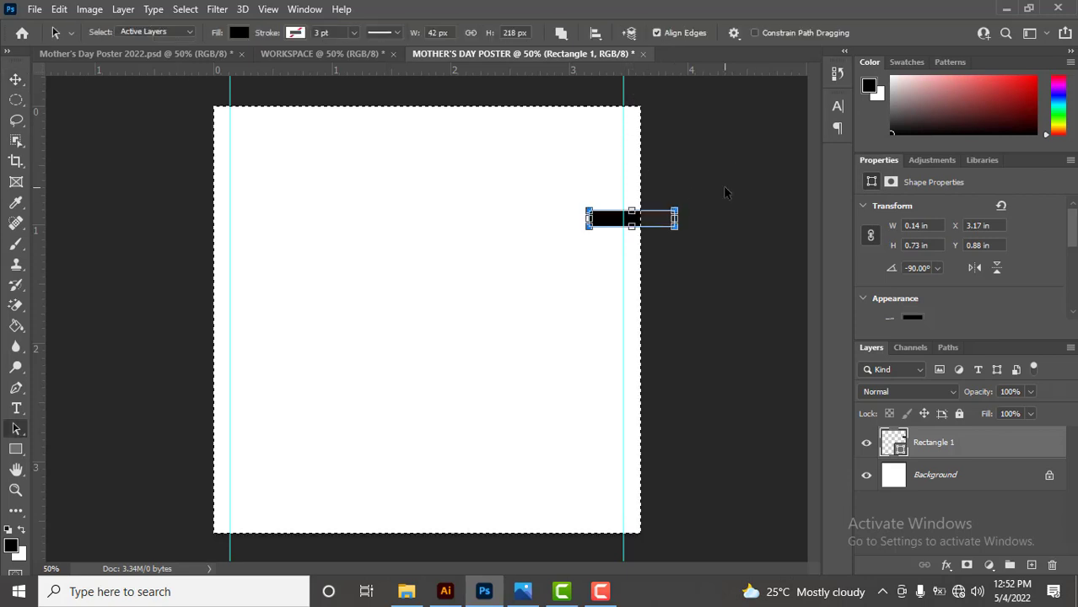
click(711, 176)
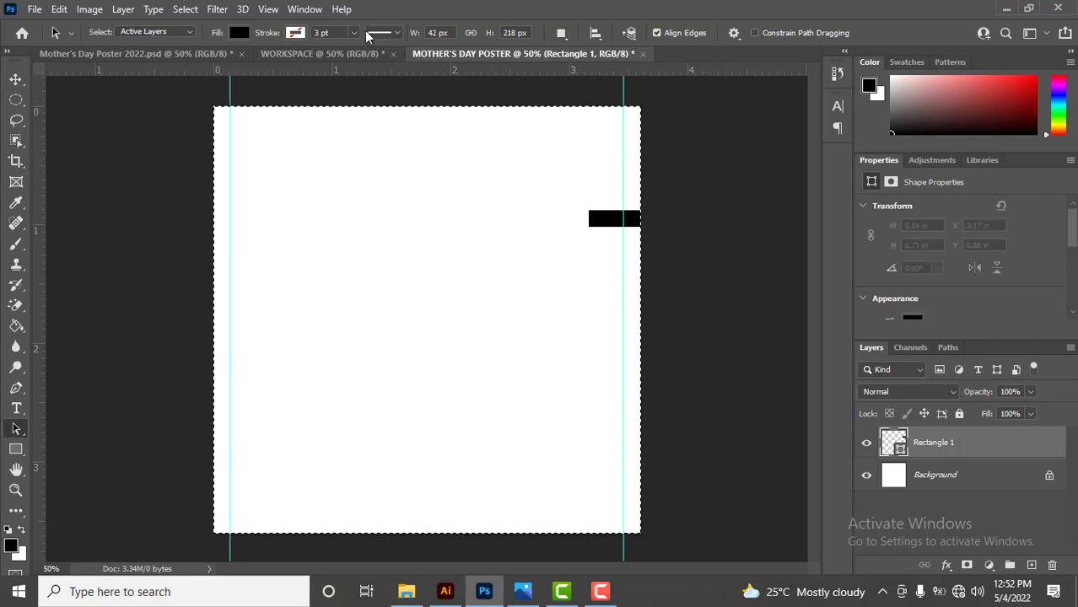
key(v)
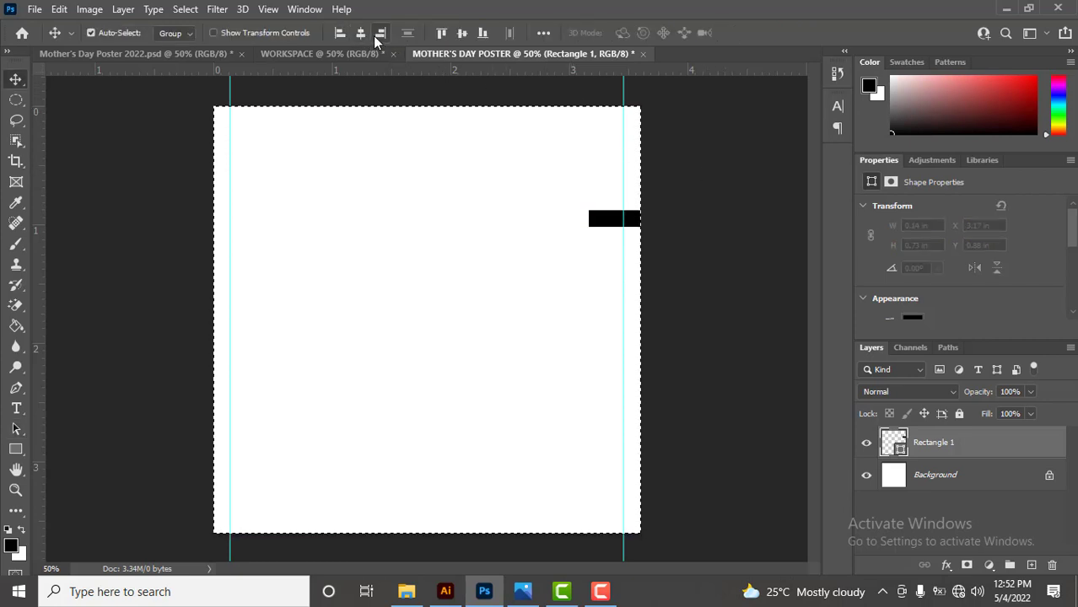
click(440, 32)
drag(468, 56, 415, 49)
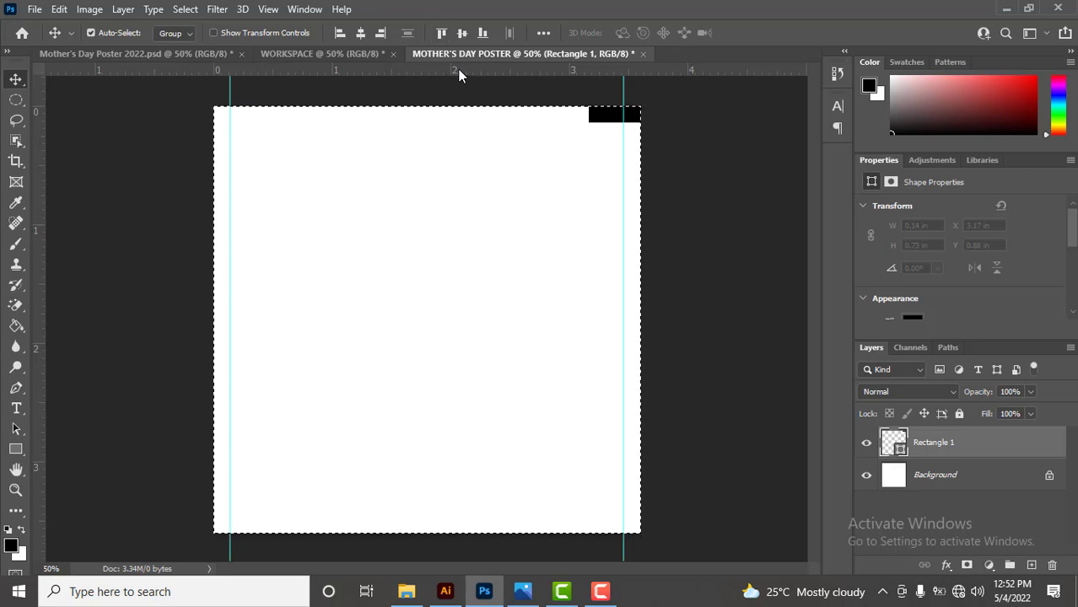
drag(457, 67, 457, 122)
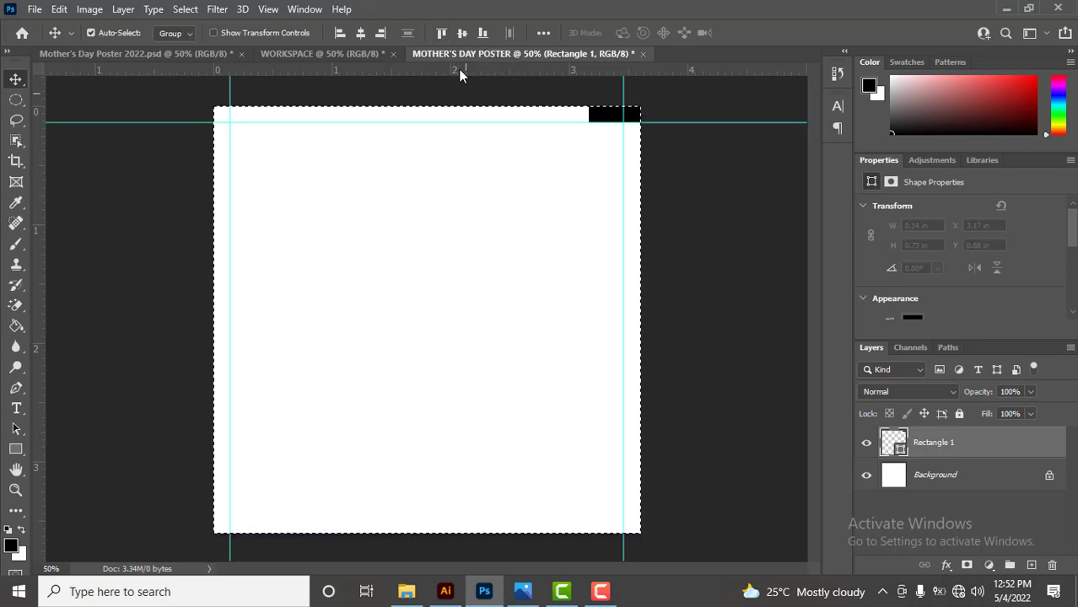
Place a horizontal guide along the upper side of the rectangle aligned to the canvas's bottom edge, and hide the rectangle layer
click(483, 32)
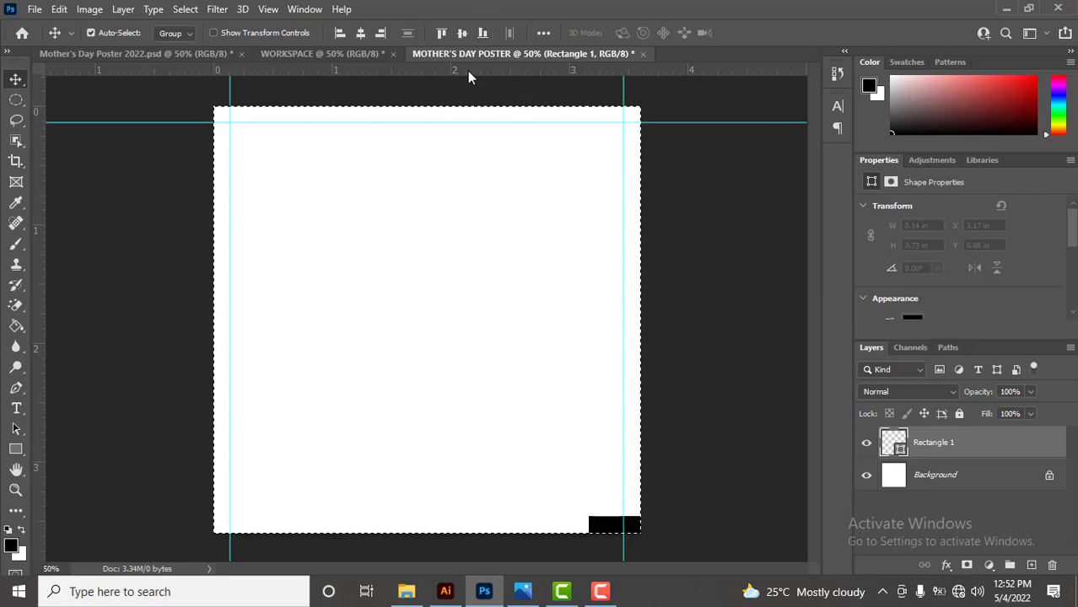
drag(468, 71, 436, 516)
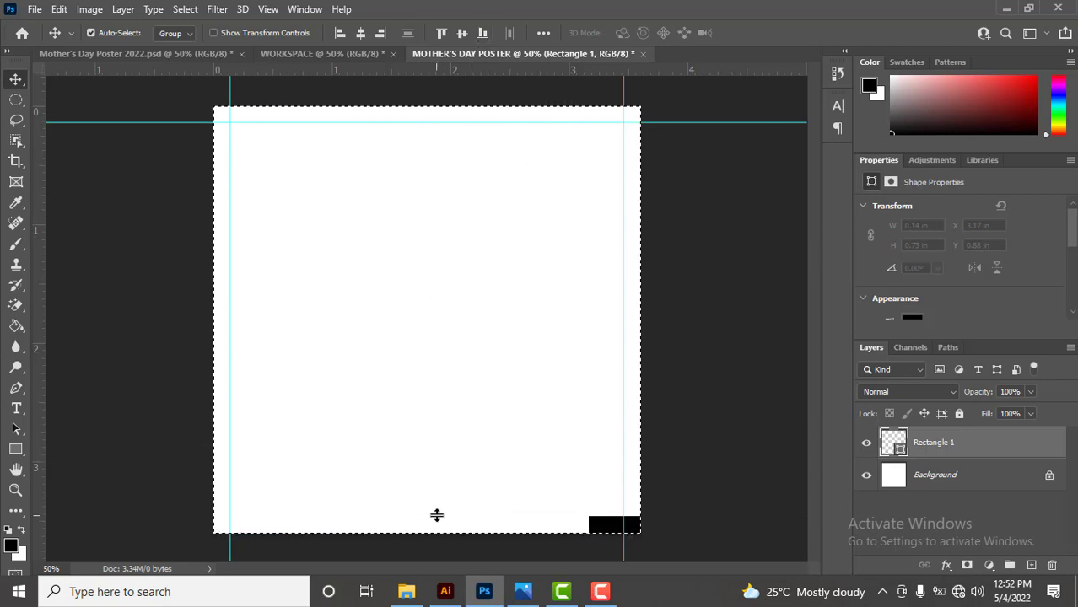
click(865, 444)
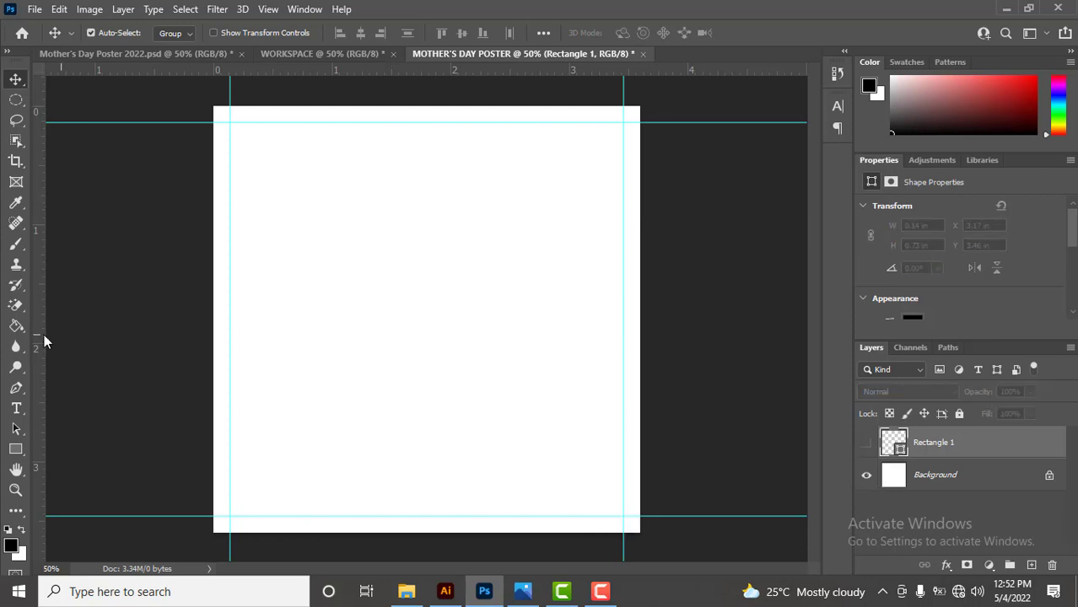
Set the foreground color to #3d3d3d and add a Solid Color fill layer in that color
click(11, 547)
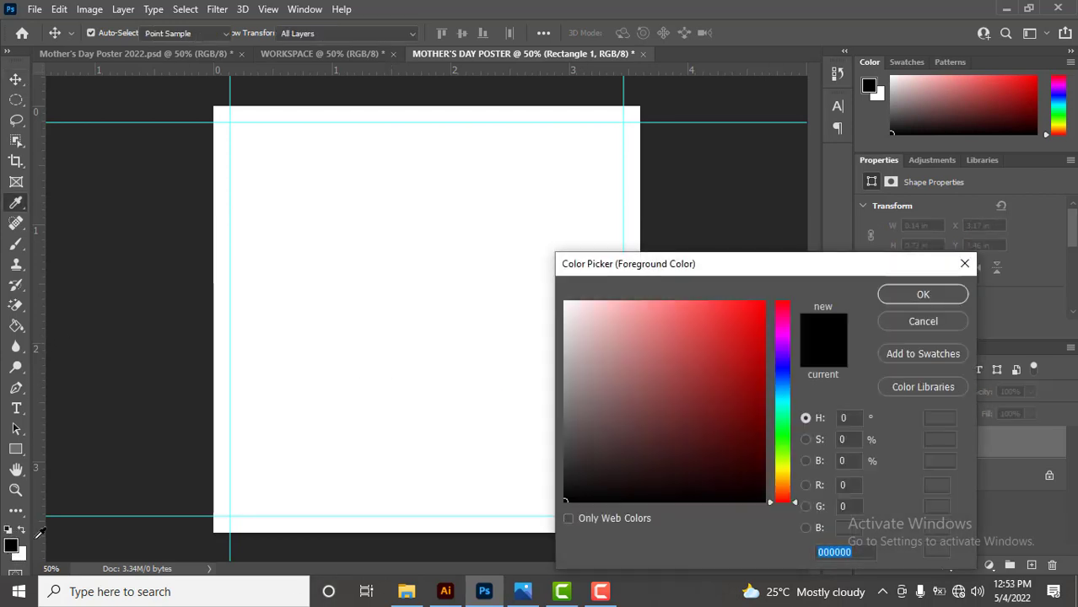
double_click(867, 552)
text(3d3d3d)
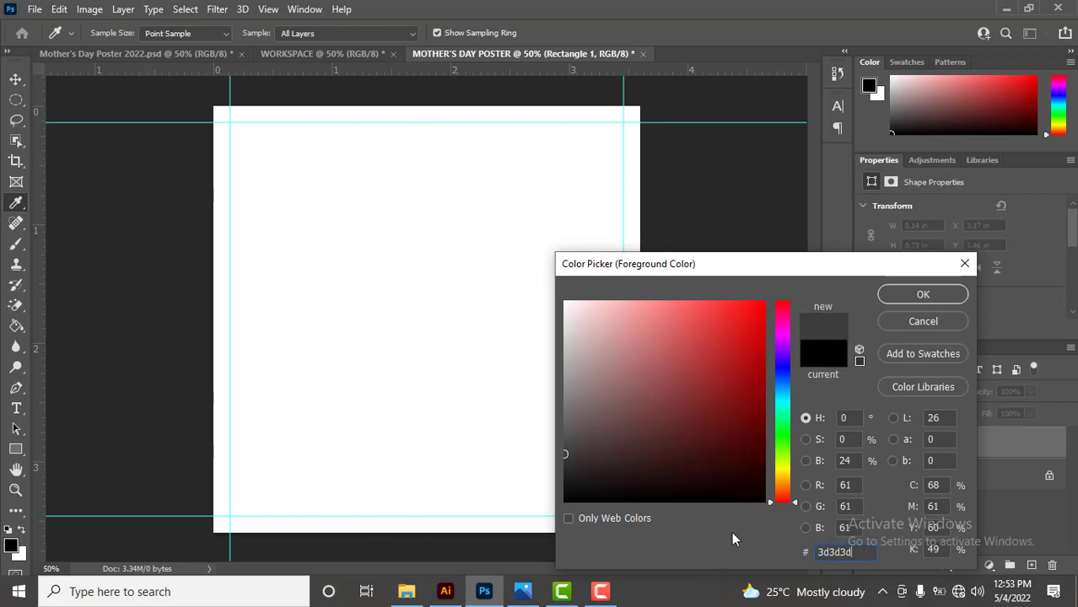
click(909, 300)
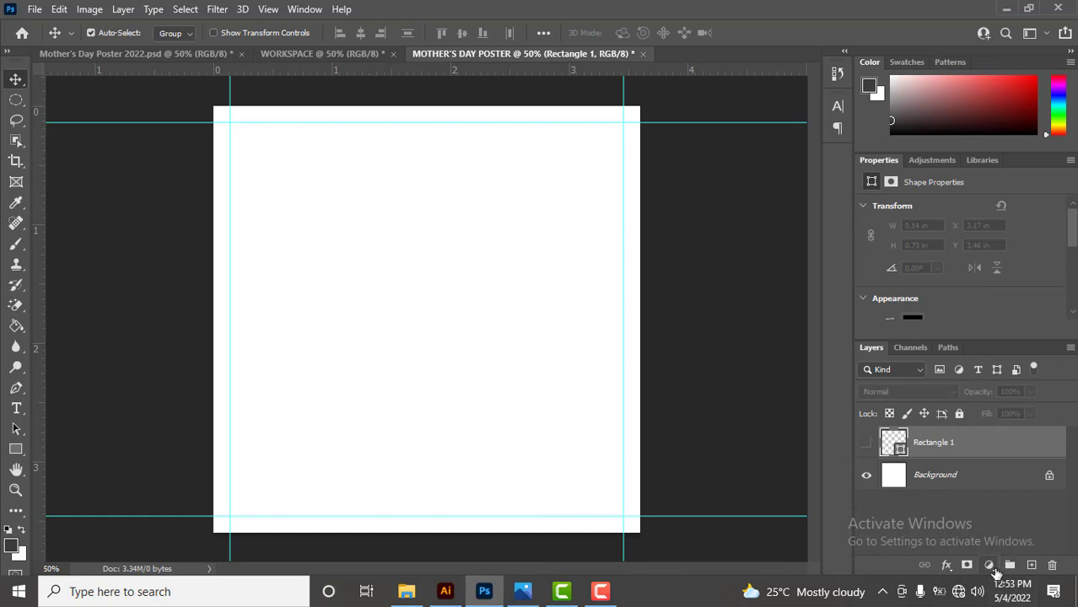
click(990, 565)
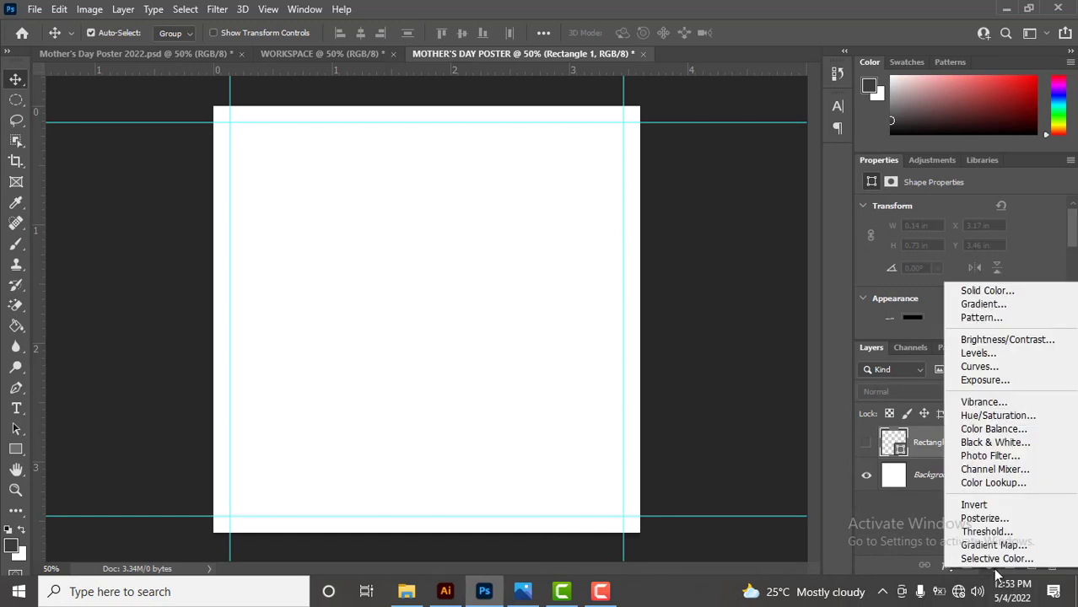
click(995, 291)
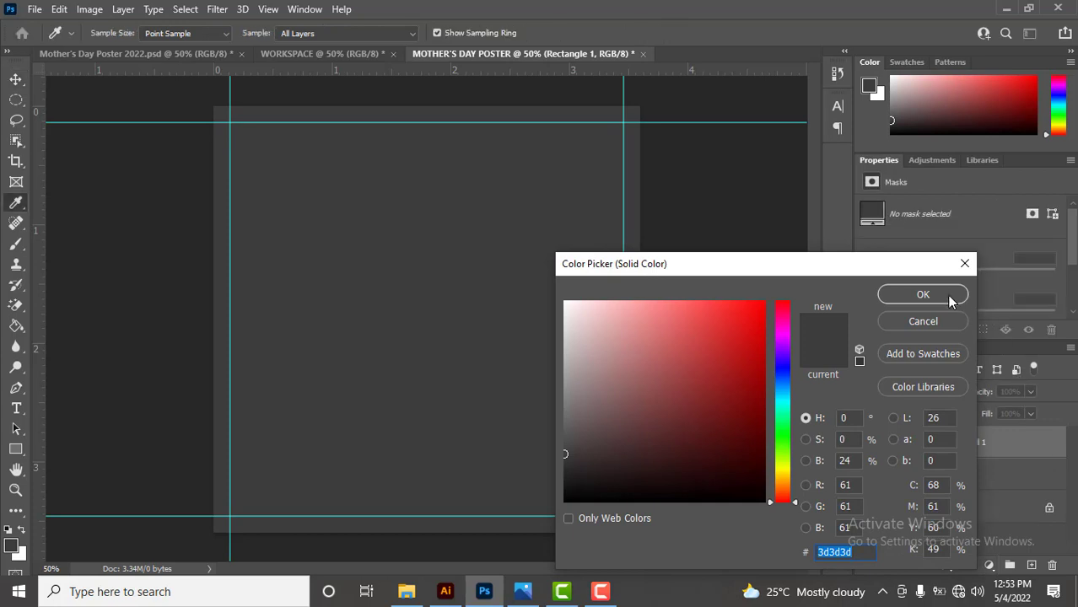
click(949, 295)
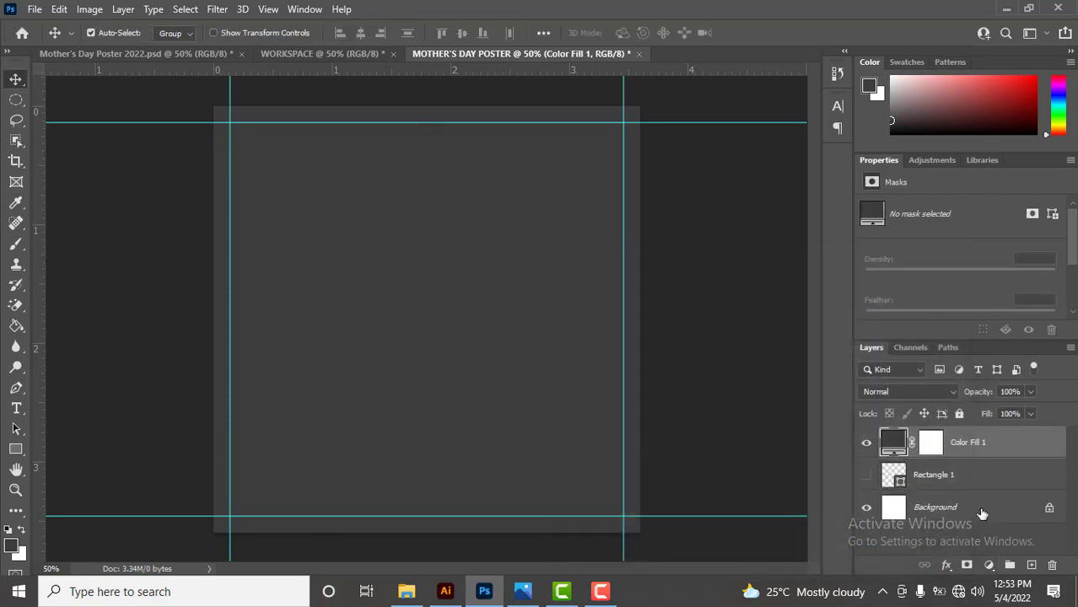
Copy the BABY Mama group from WORKSPACE into the MOTHER'S DAY POSTER document and center it horizontally on the canvas
click(327, 53)
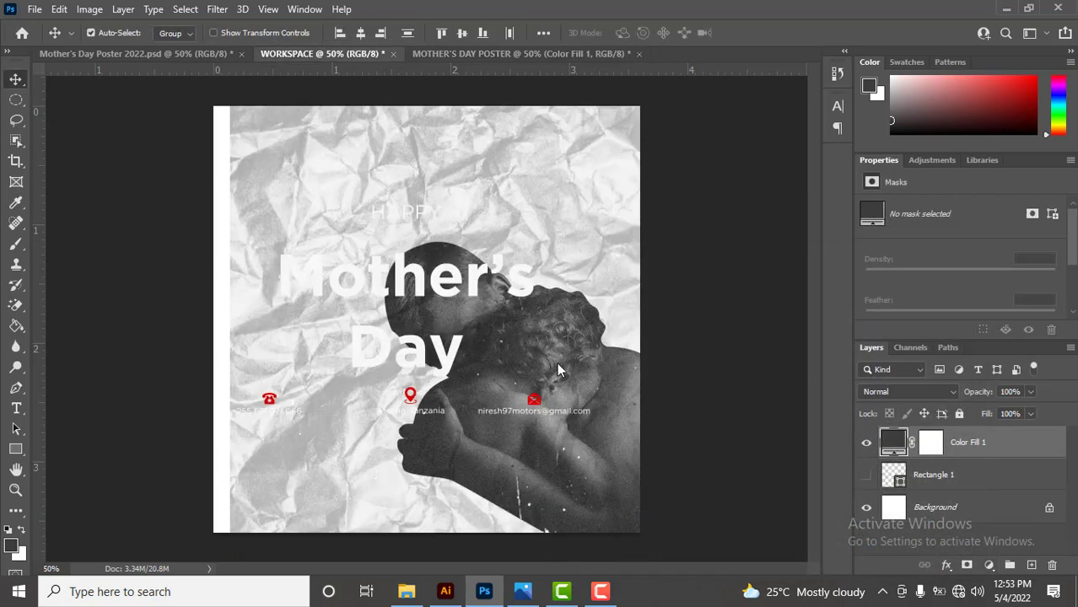
scroll(970, 501, down, 3)
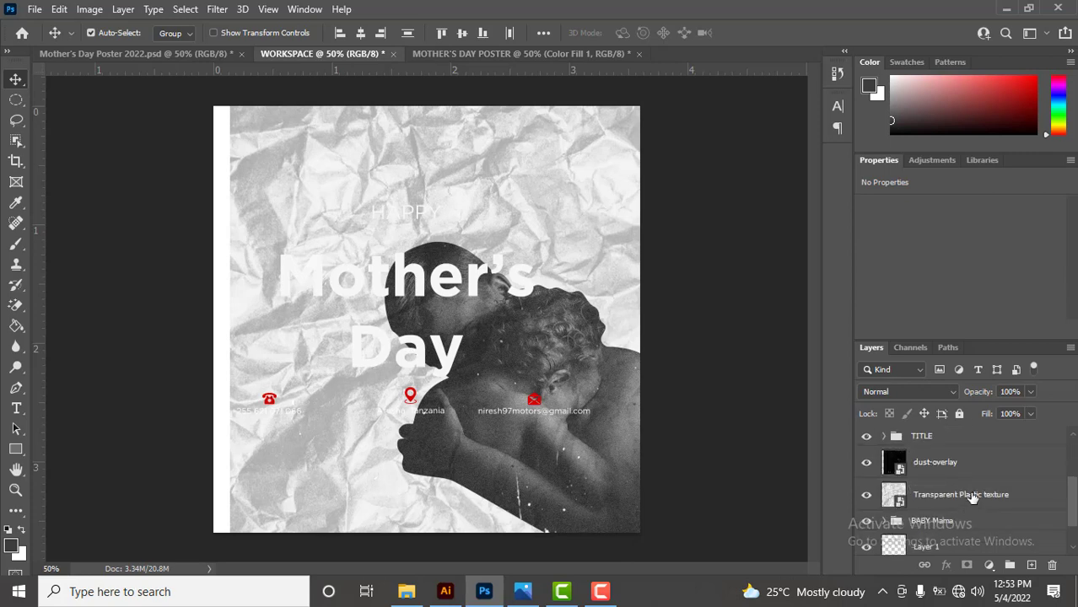
scroll(973, 499, down, 2)
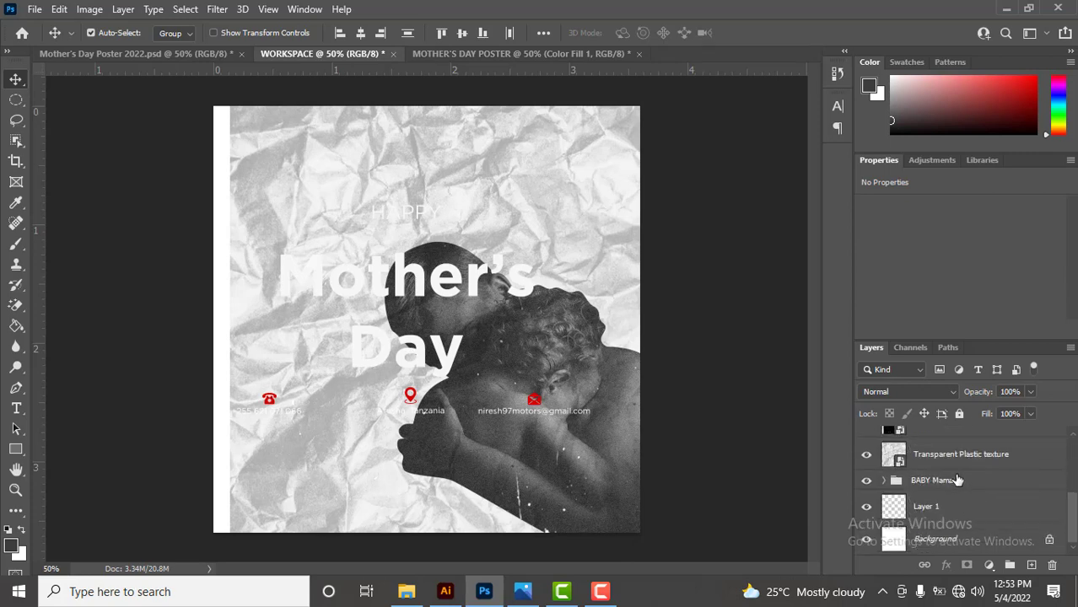
drag(958, 480, 470, 288)
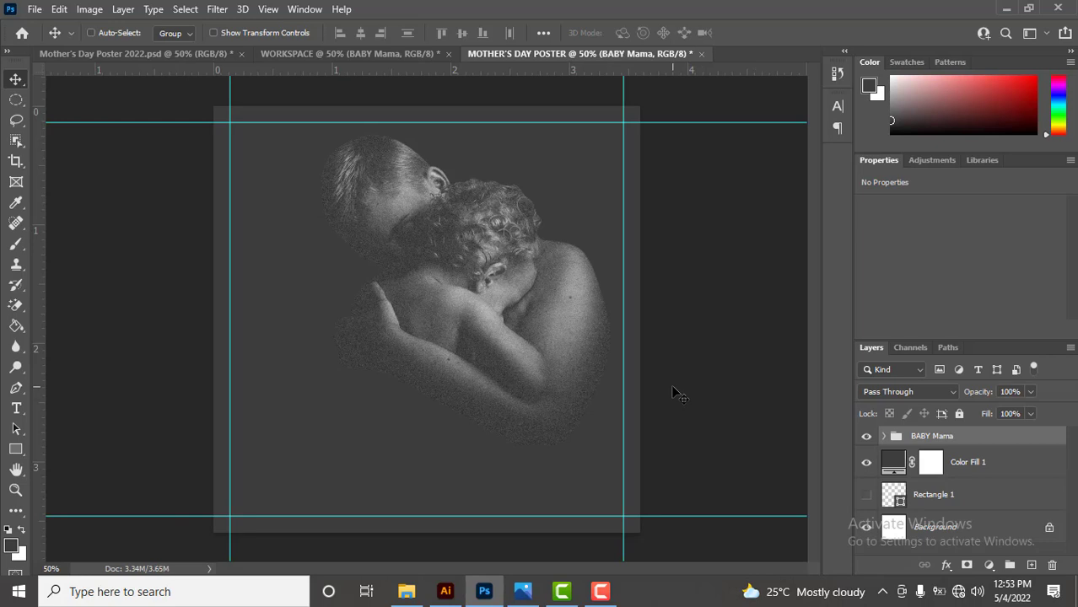
key(ctrl+a)
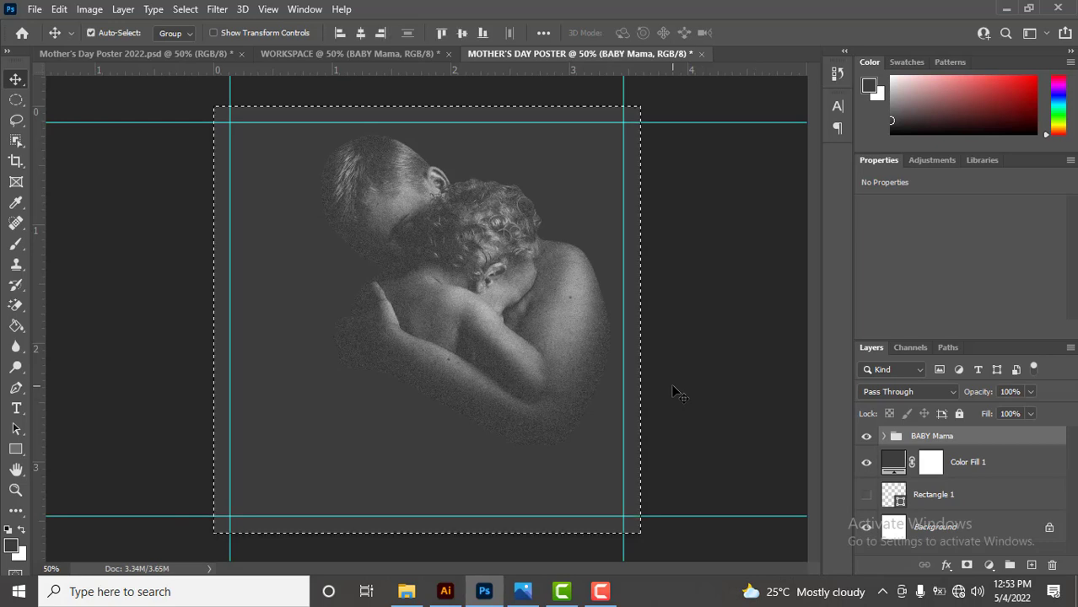
click(360, 34)
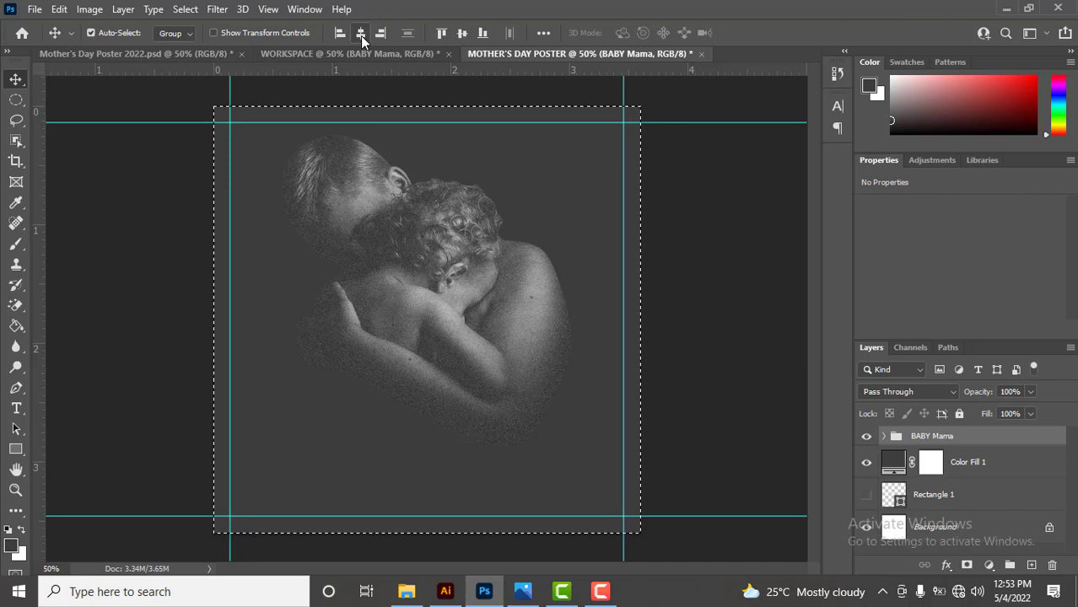
Center the BABY Mama group vertically on the canvas and shift it sideways until the shoulder meets the canvas's right edge
click(462, 34)
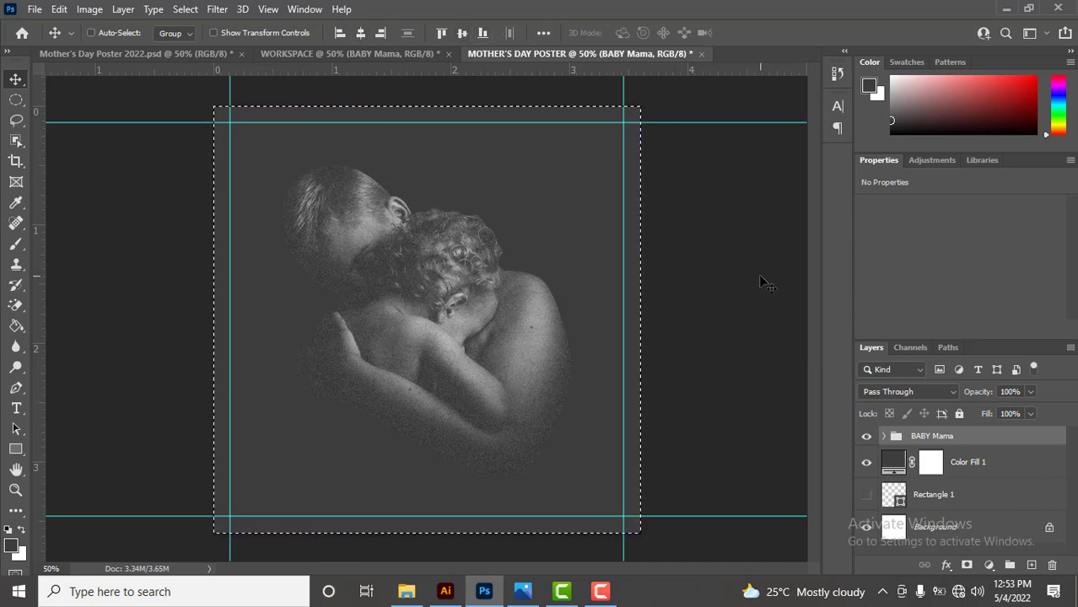
key(ctrl+d)
key(shift+Right)
key(shift+Right)
key(shift+Right)
key(shift+Right)
key(shift+Right)
key(shift+Right)
key(shift+Right)
key(shift+Right)
key(shift+Right)
key(shift+Right)
key(shift+Right)
key(shift+Right)
key(shift+Right)
key(shift+Right)
key(shift+Right)
key(shift+Right)
key(shift+Right)
key(shift+Right)
key(shift+Right)
key(shift+Right)
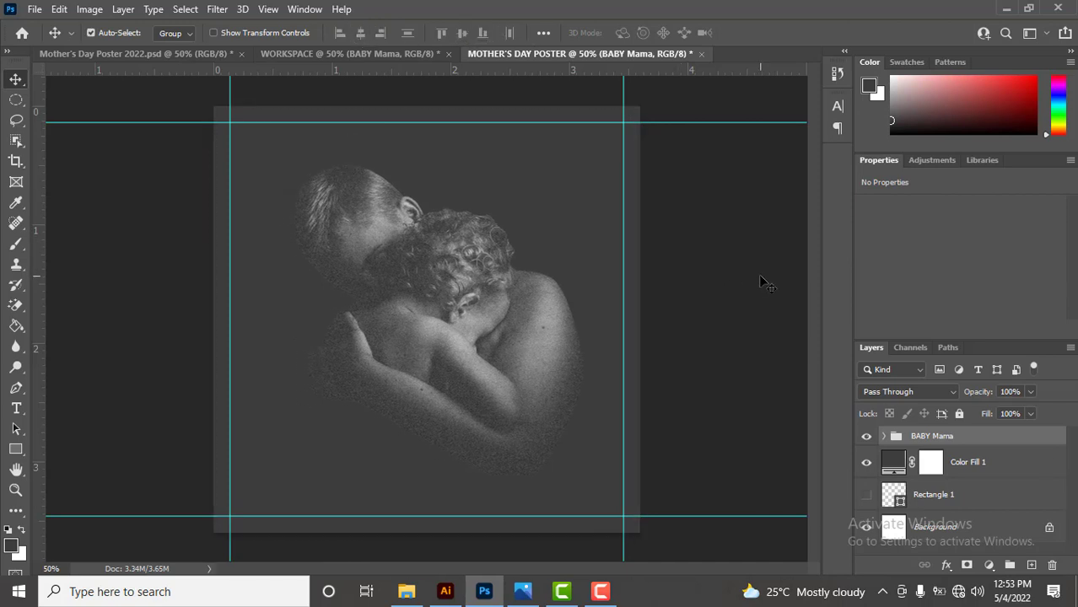
key(shift+Right)
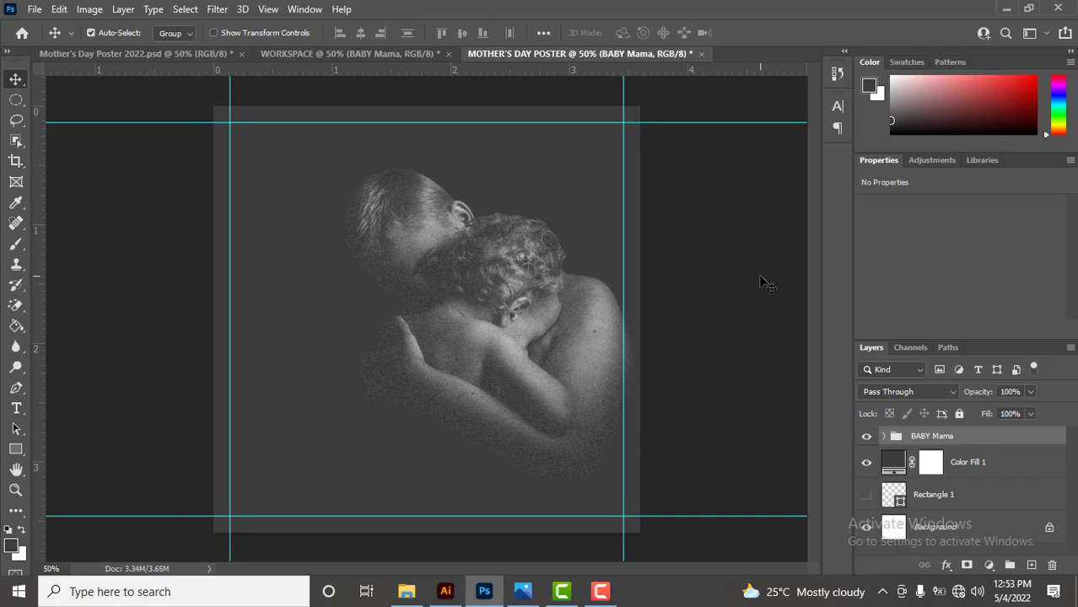
key(shift+Down)
key(shift+Right)
Move the BABY Mama group down until the forearm nears the canvas's lower edge, and nudge it slightly further right
key(shift+Down)
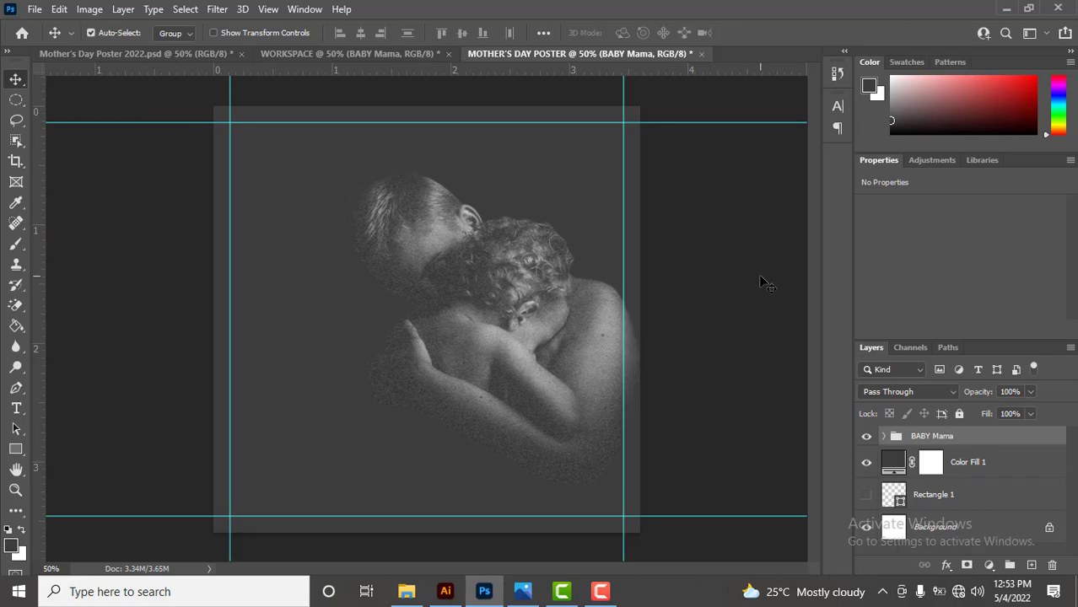
key(shift+Down)
key(shift+Down)
key(shift+Down)
key(shift+Down)
key(shift+Down)
key(shift+Down)
key(shift+Down)
key(shift+Down)
key(shift+Down)
key(shift+Down)
key(shift+Down)
key(shift+Down)
key(shift+Down)
key(shift+Down)
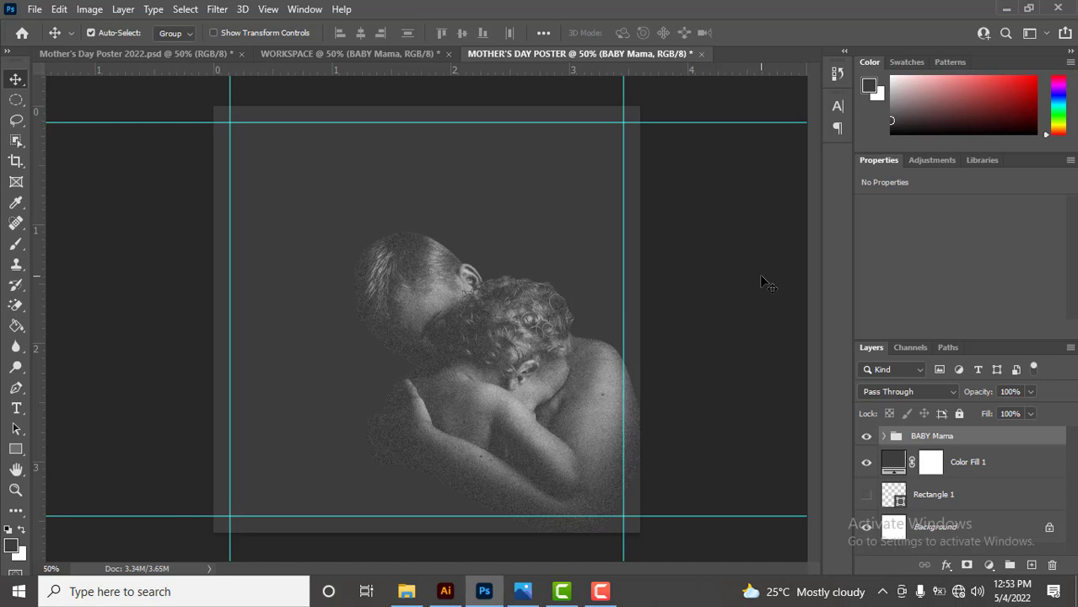
key(shift+Right)
key(shift+Down)
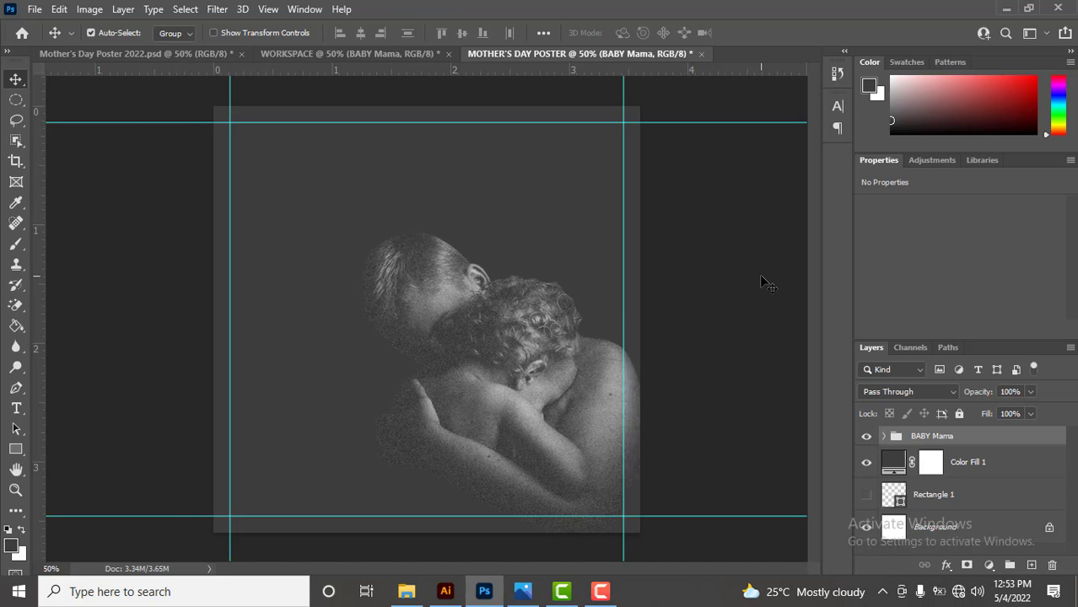
Realign the BABY Mama group to the canvas's vertical center and clear the selection
key(ctrl+a)
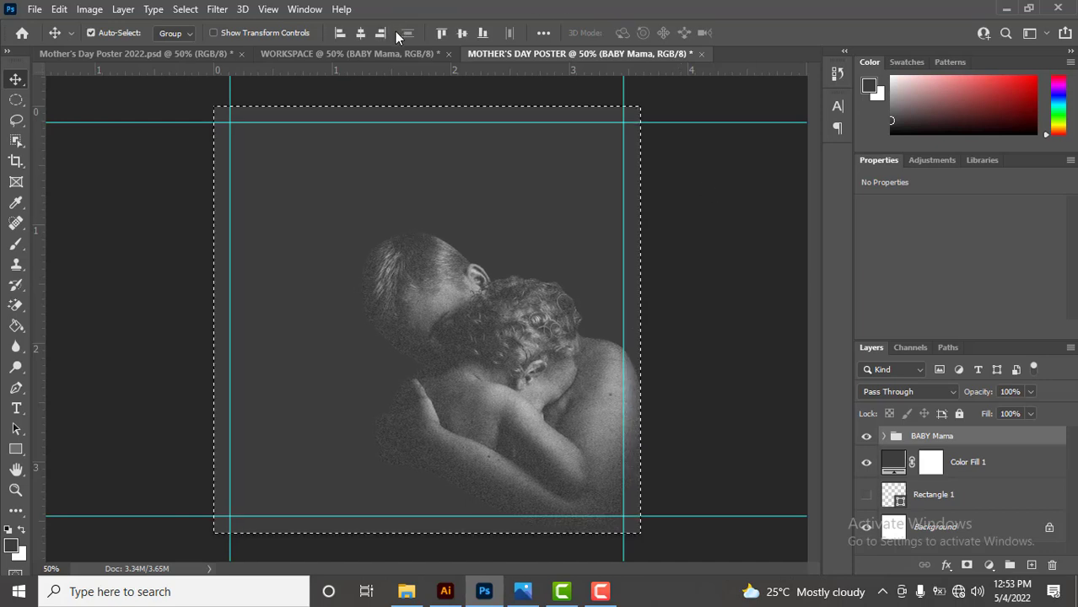
click(467, 30)
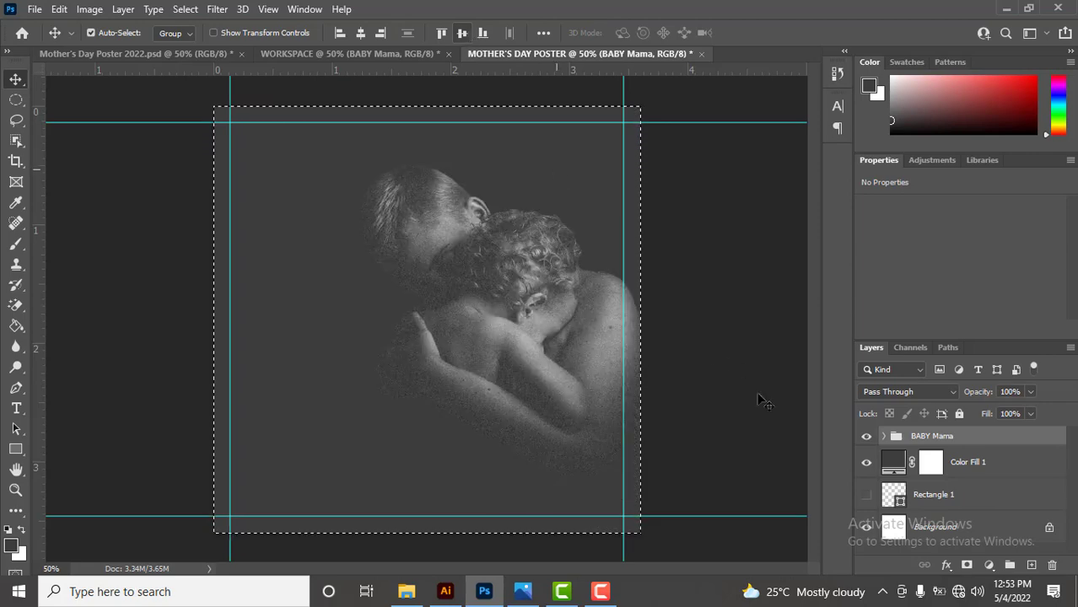
key(ctrl+d)
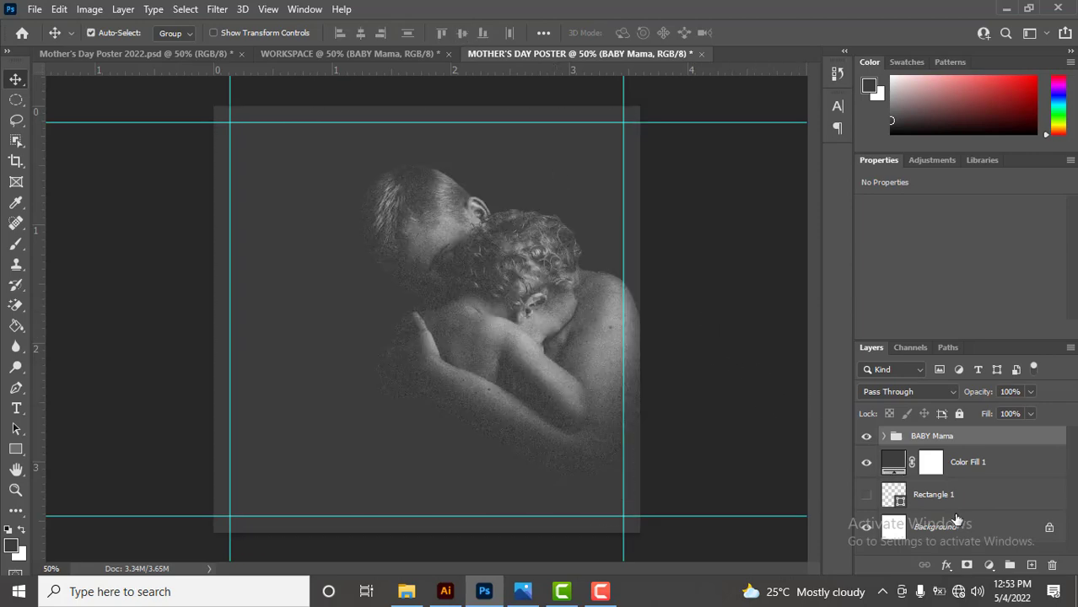
Copy the TITLE group from the WORKSPACE document into the MOTHER'S DAY POSTER document
click(380, 55)
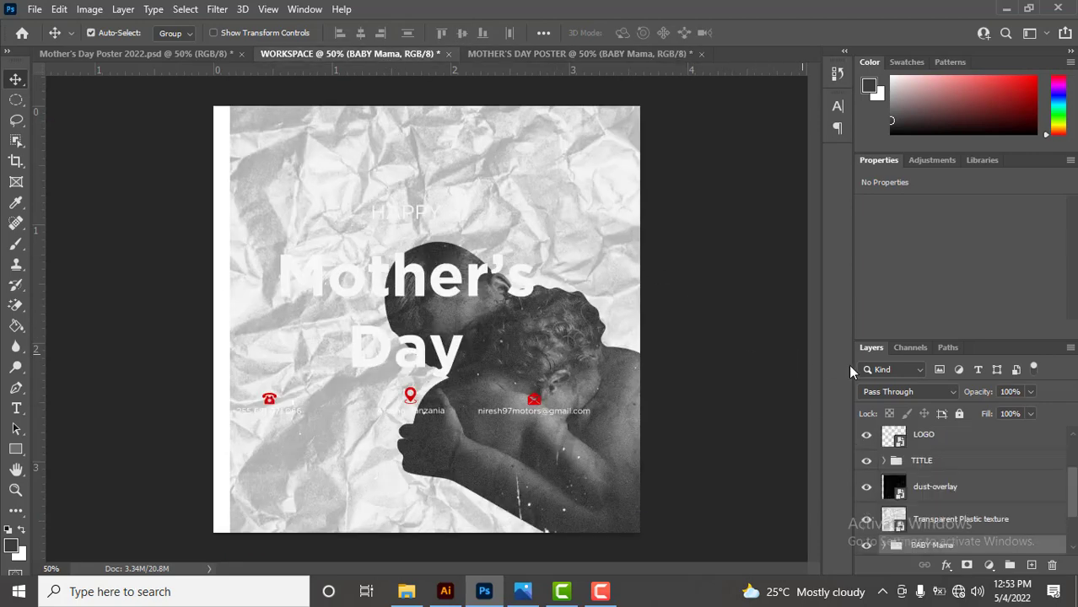
scroll(981, 468, down, 2)
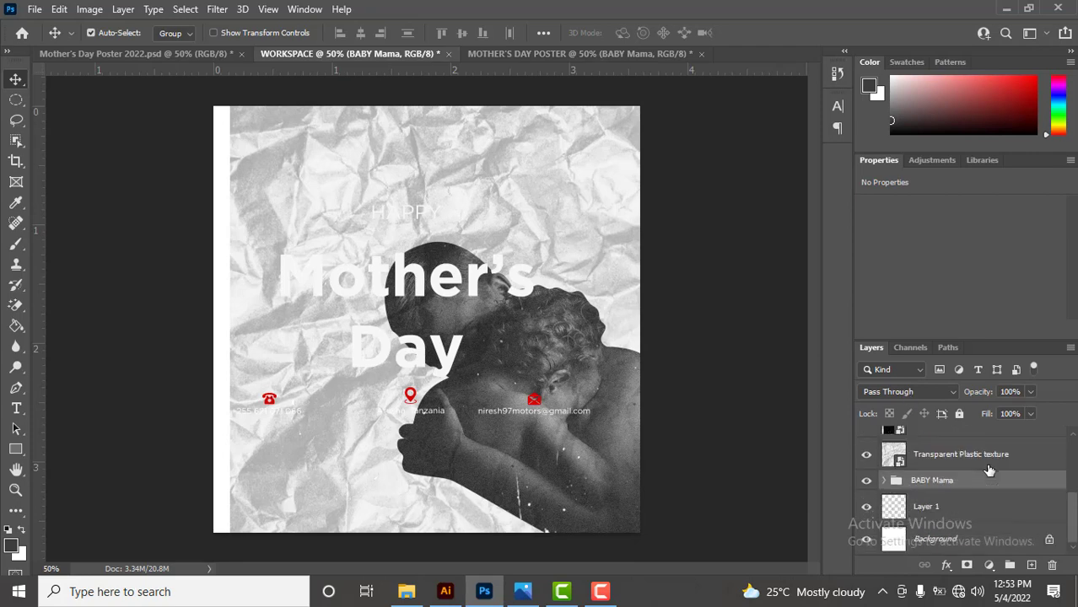
scroll(989, 470, up, 1)
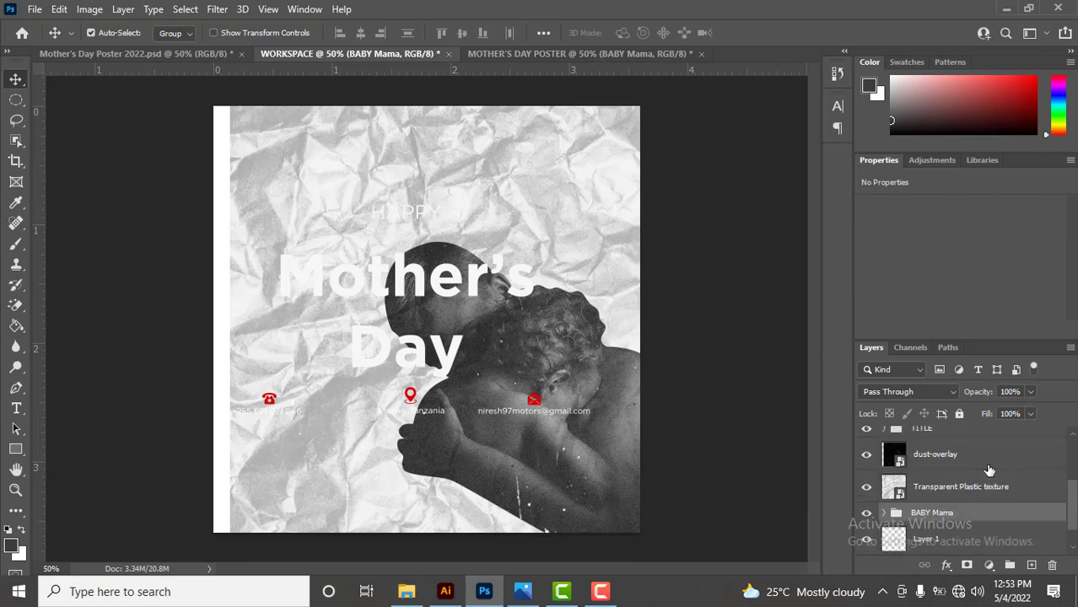
scroll(933, 455, up, 3)
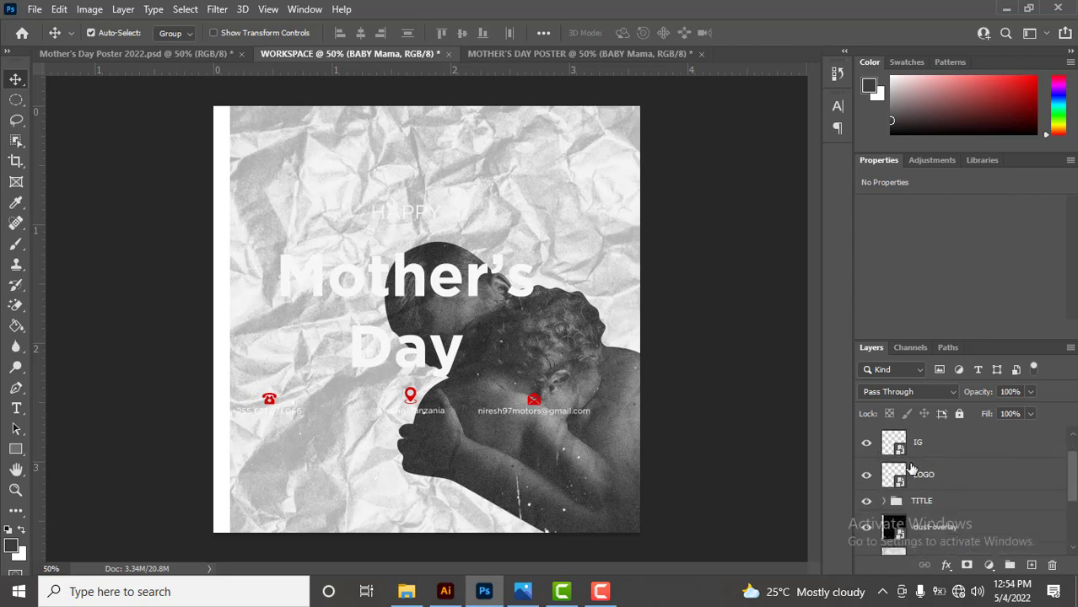
drag(931, 503, 455, 291)
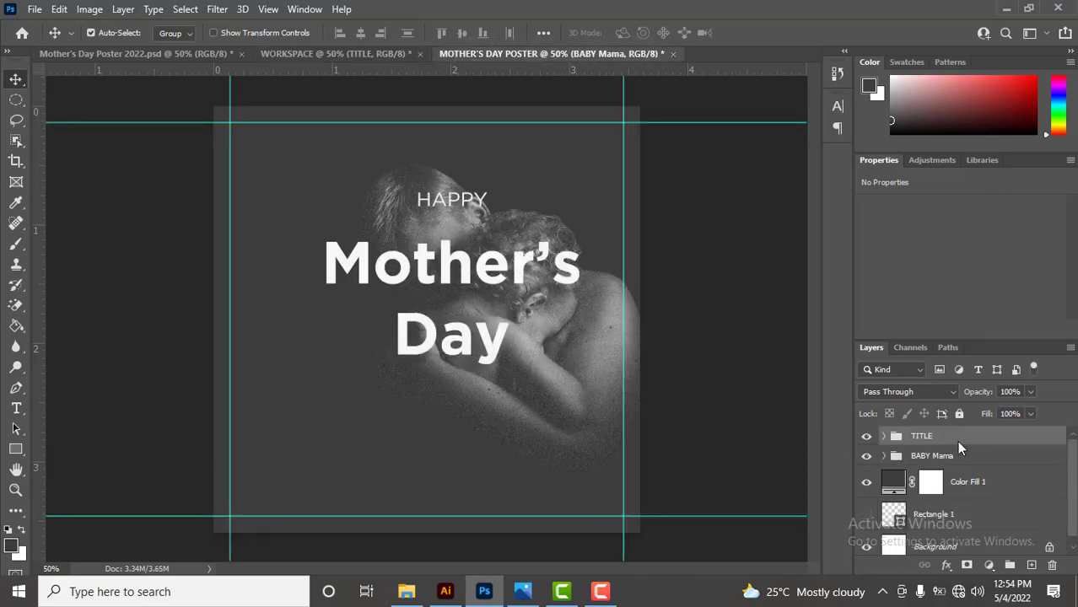
Try the Morganite font on the Mother's Day text layer in the Bold and ExtraBold Italic styles
click(883, 436)
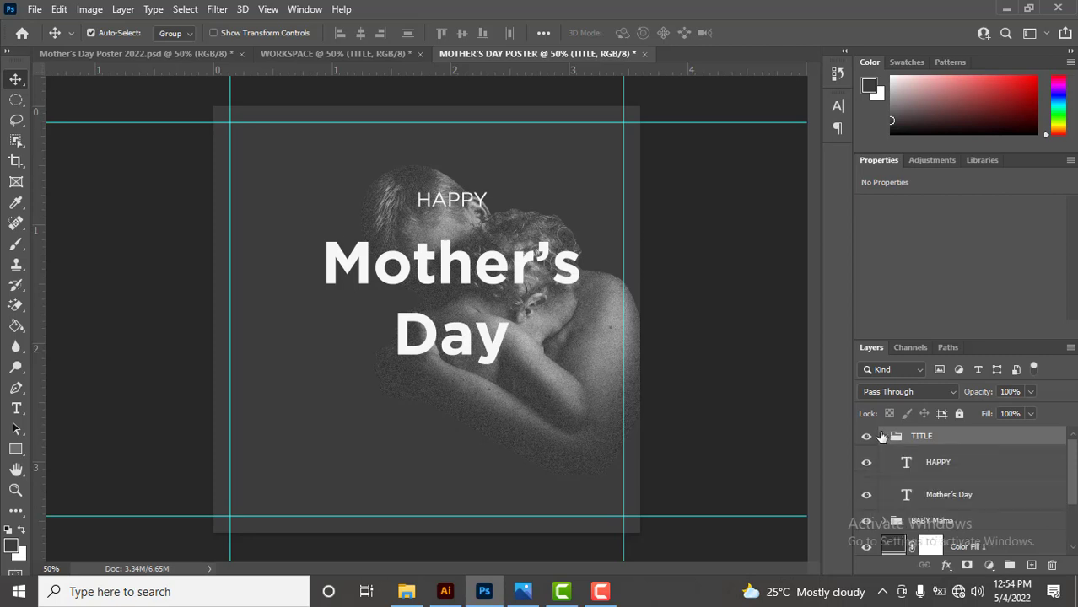
click(932, 493)
key(t)
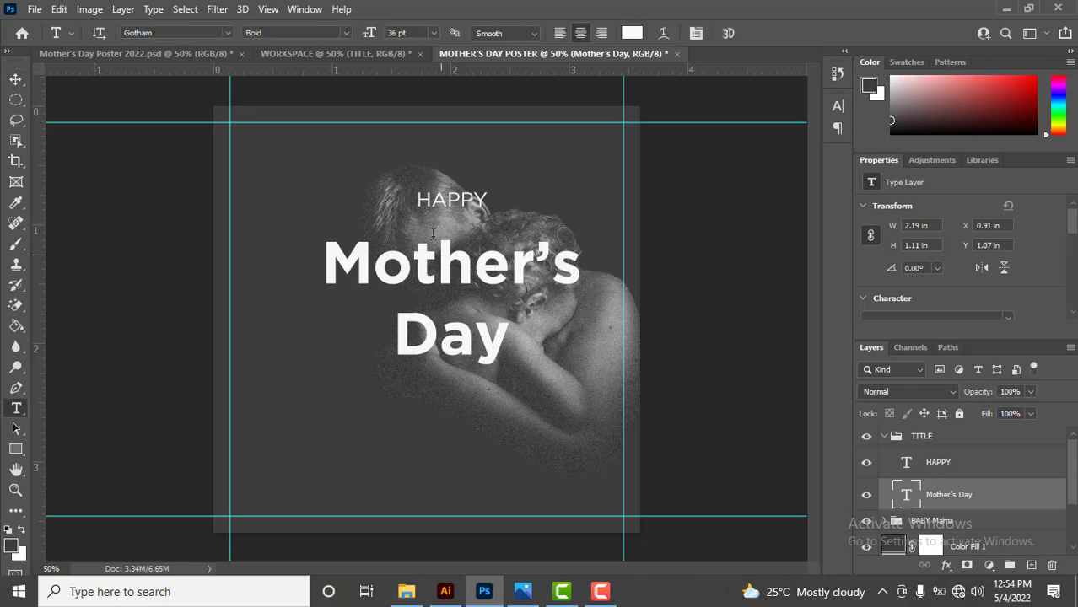
click(203, 32)
click(227, 32)
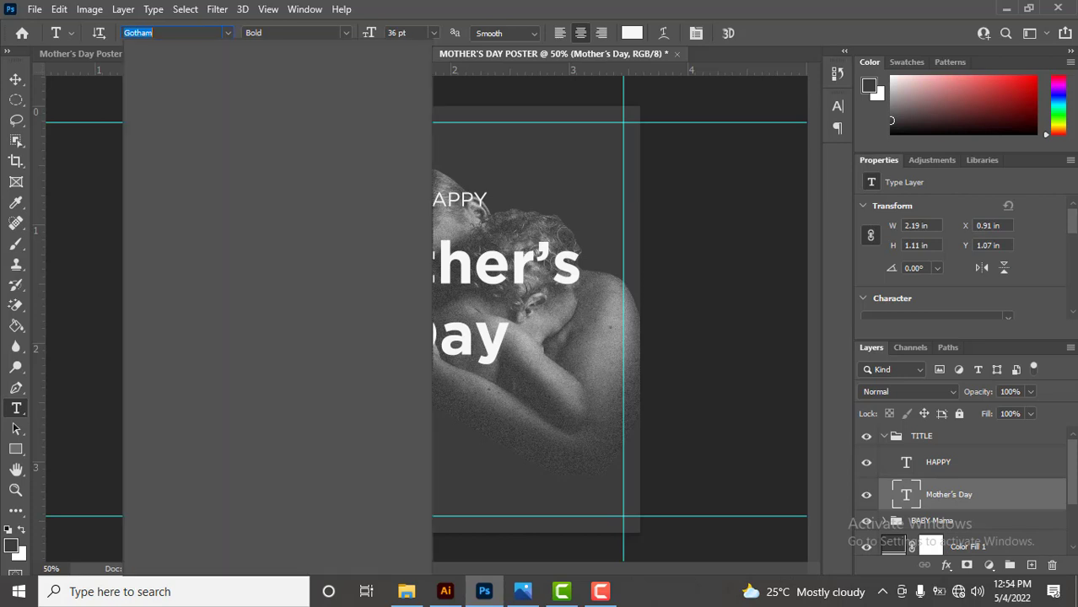
text(m)
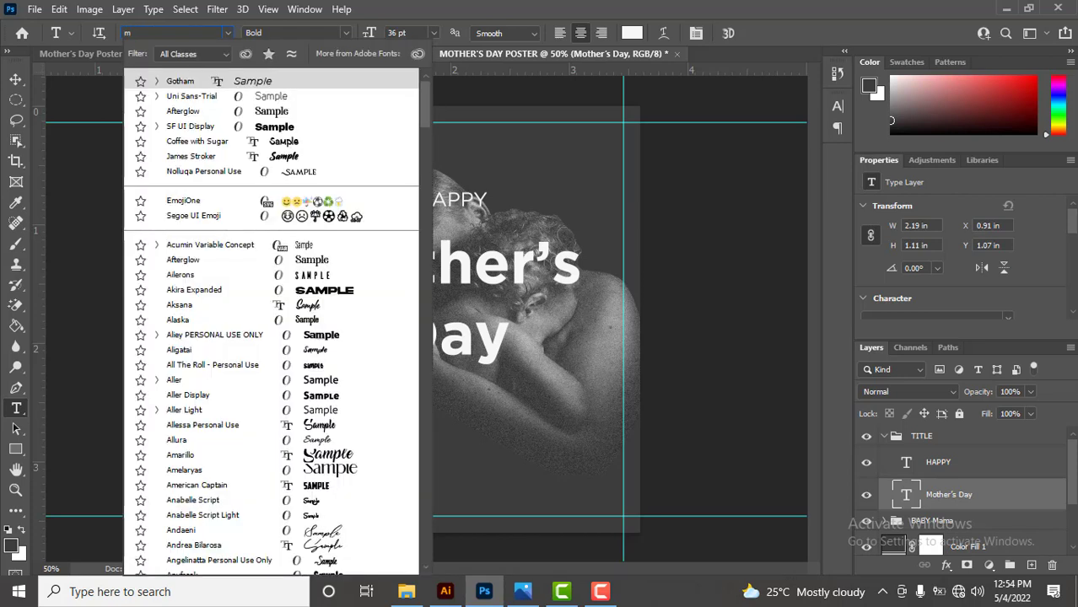
text(organite)
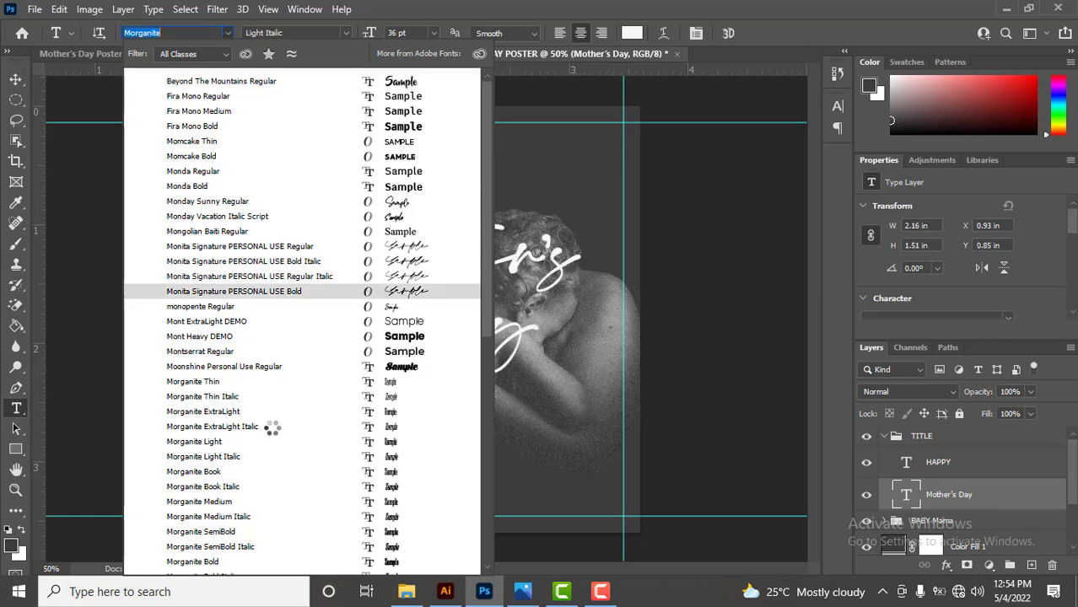
scroll(245, 457, down, 1)
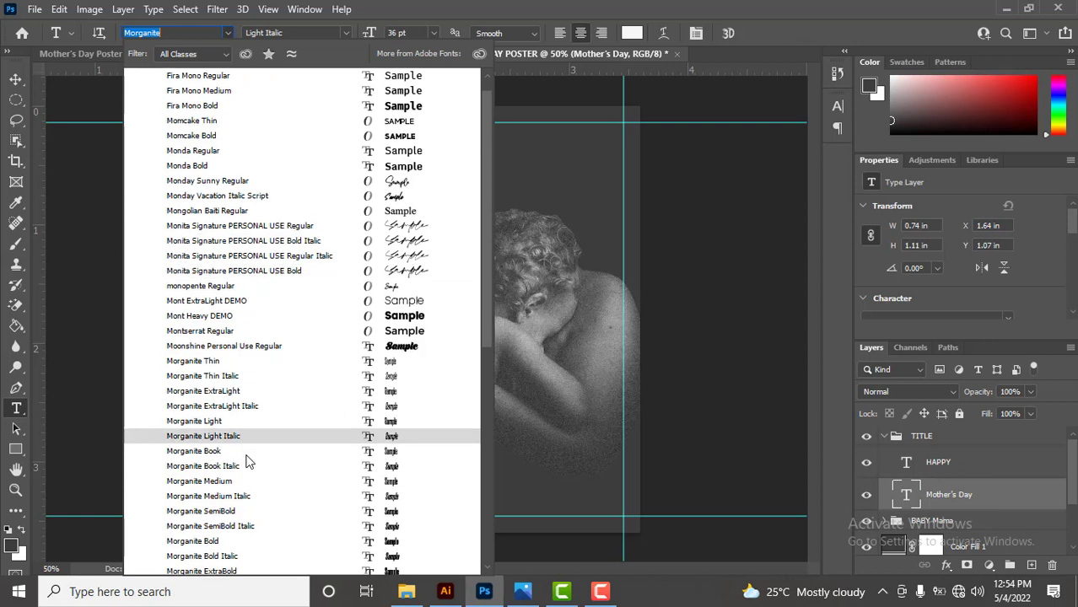
click(218, 542)
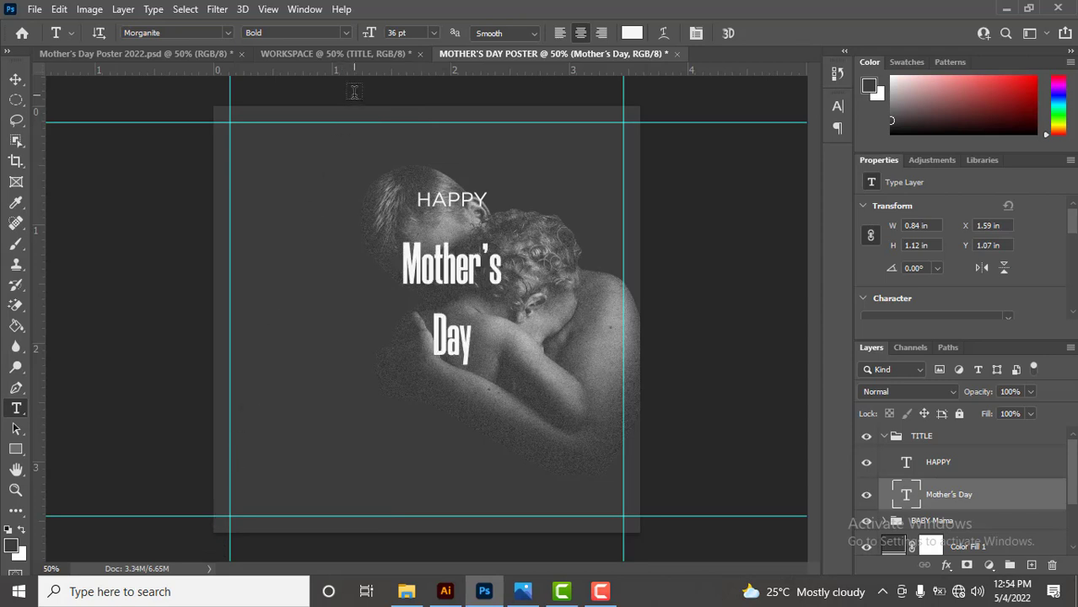
click(347, 30)
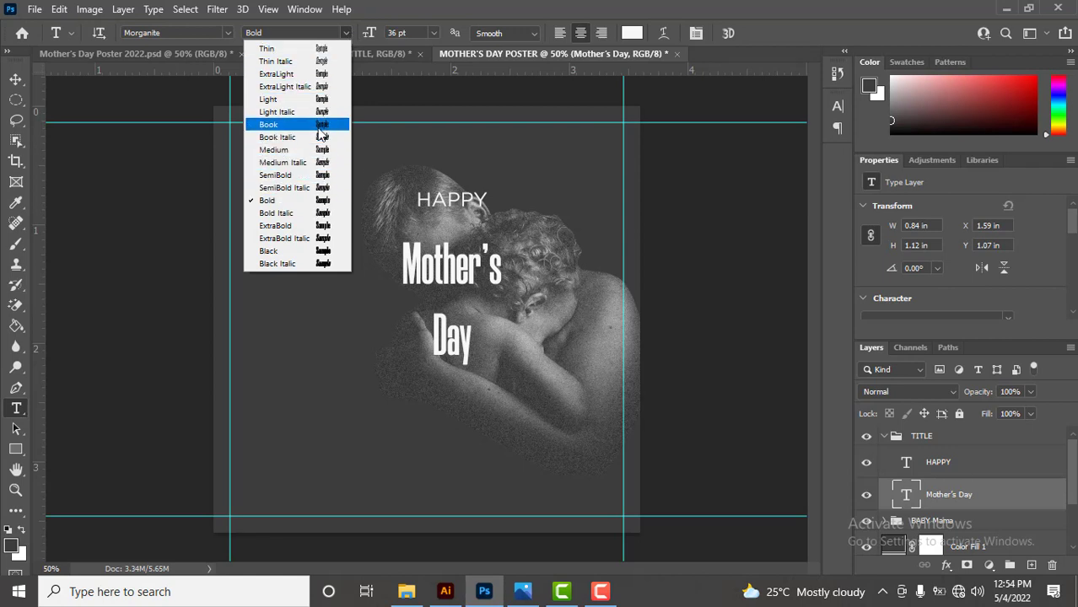
click(320, 240)
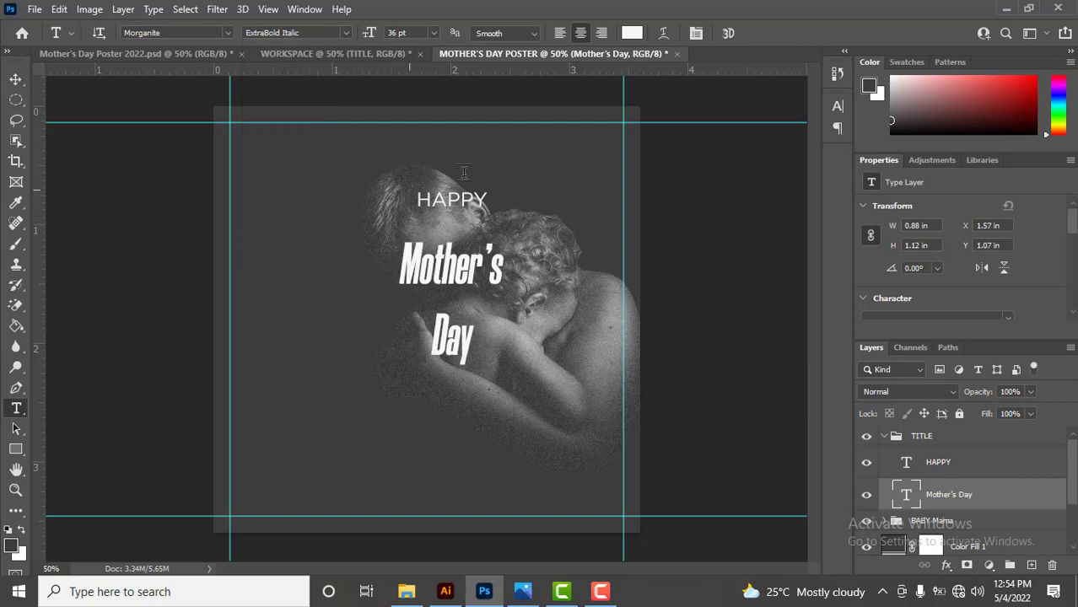
Set the Mother's Day text layer back to the Gotham Bold font
click(191, 33)
text(g)
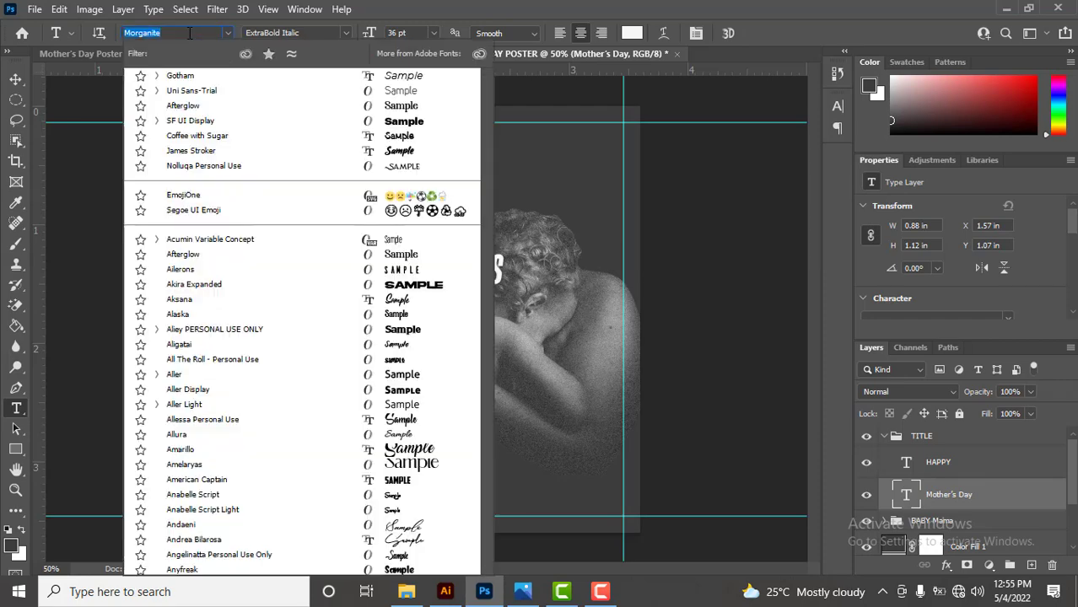
text(otham)
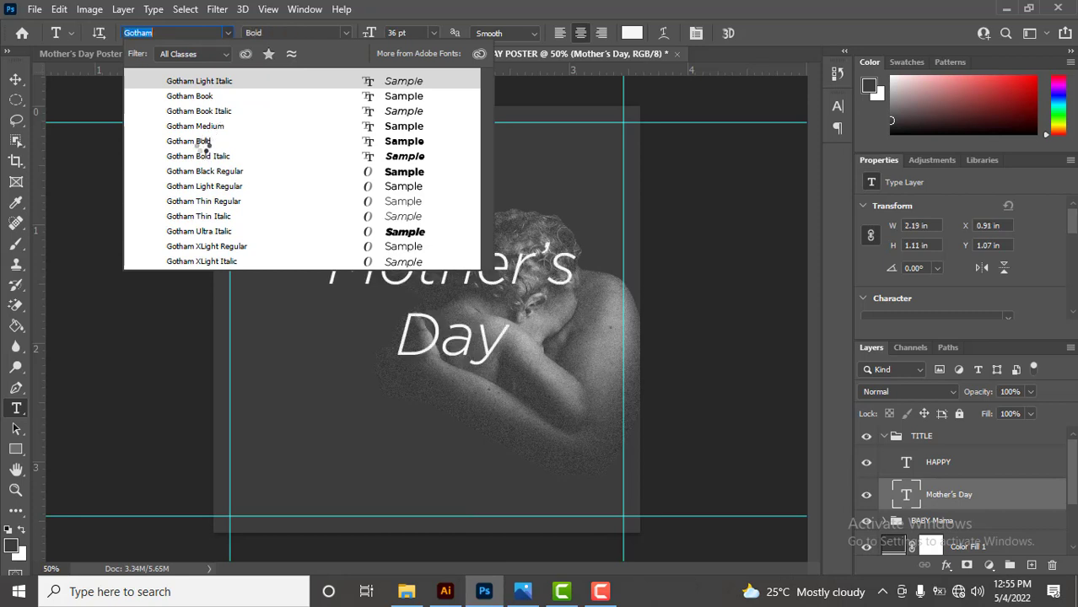
click(199, 143)
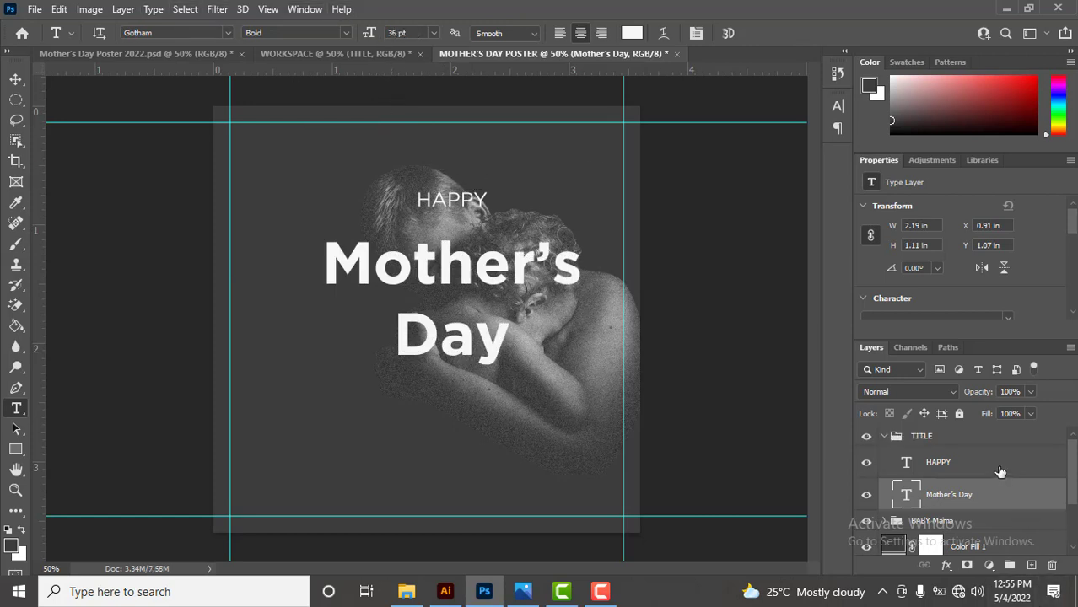
Collapse the TITLE group, center it horizontally and vertically on the canvas, and clear the selection
click(964, 468)
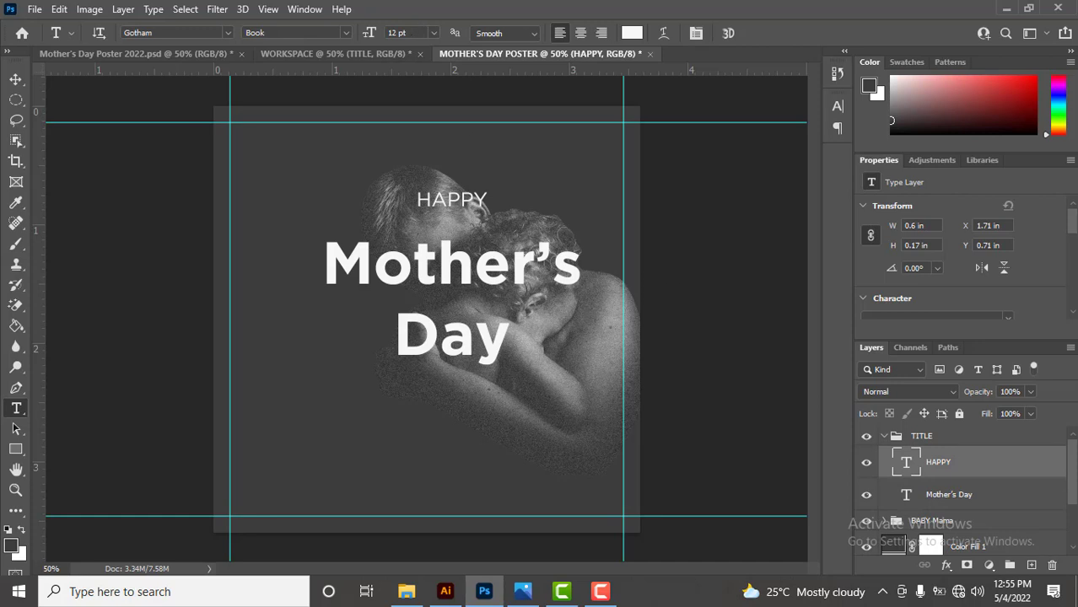
click(892, 437)
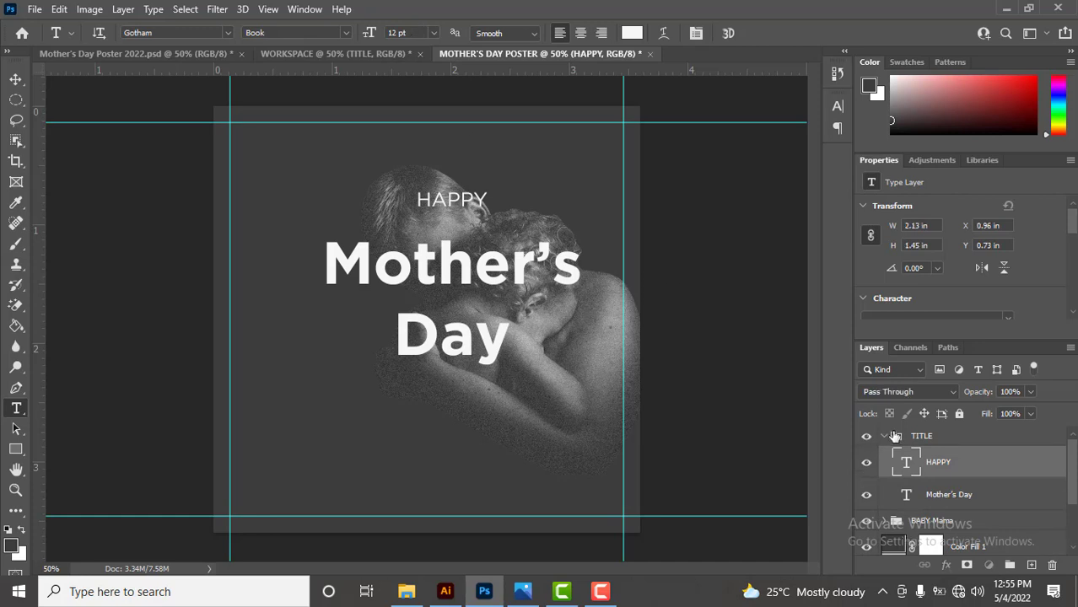
click(883, 436)
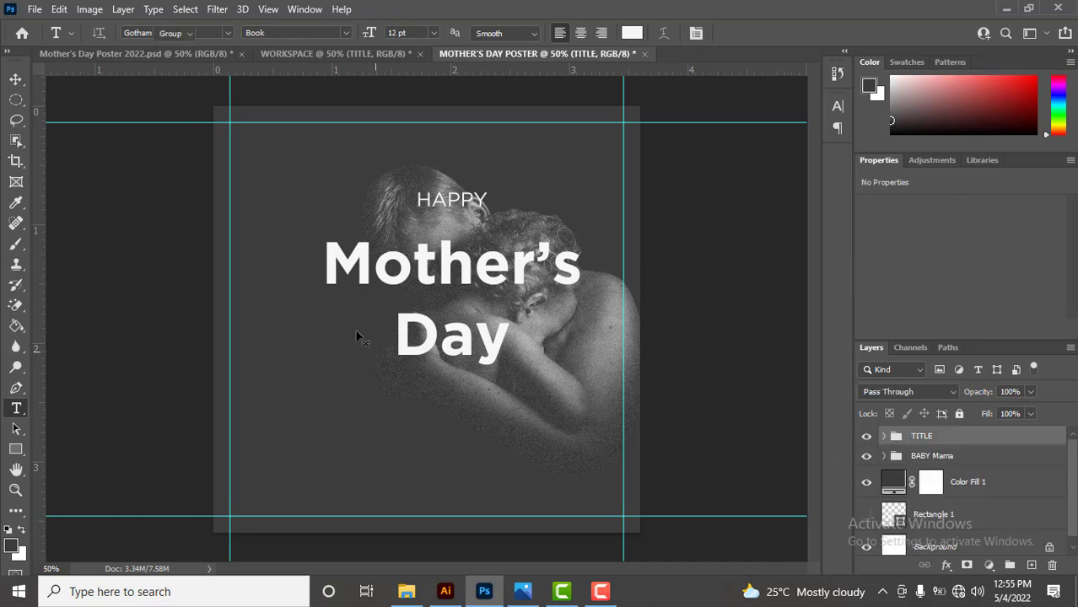
key(v)
key(ctrl+a)
click(361, 33)
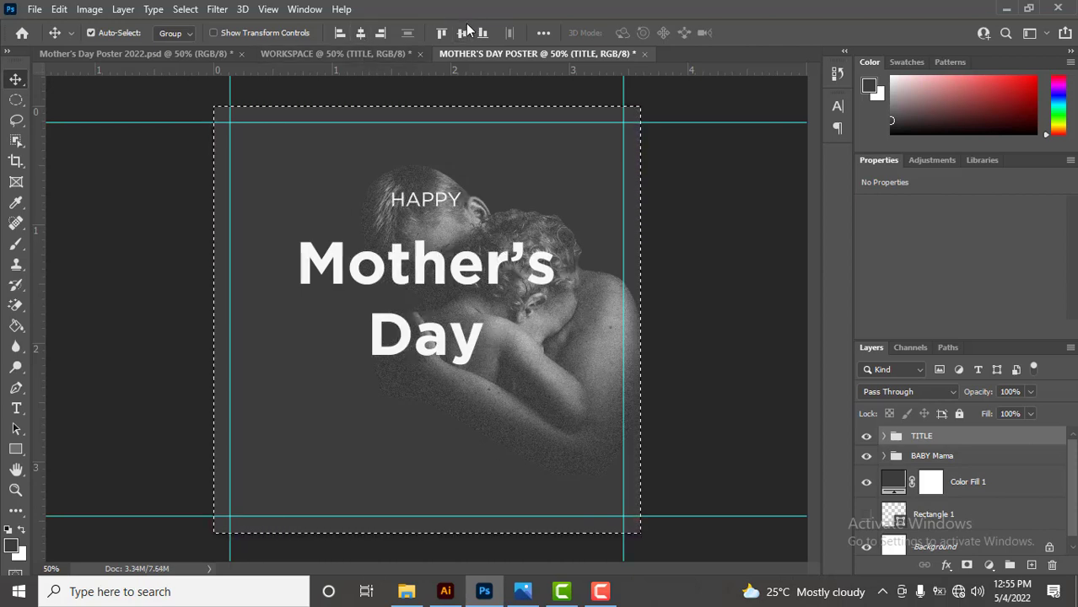
click(466, 32)
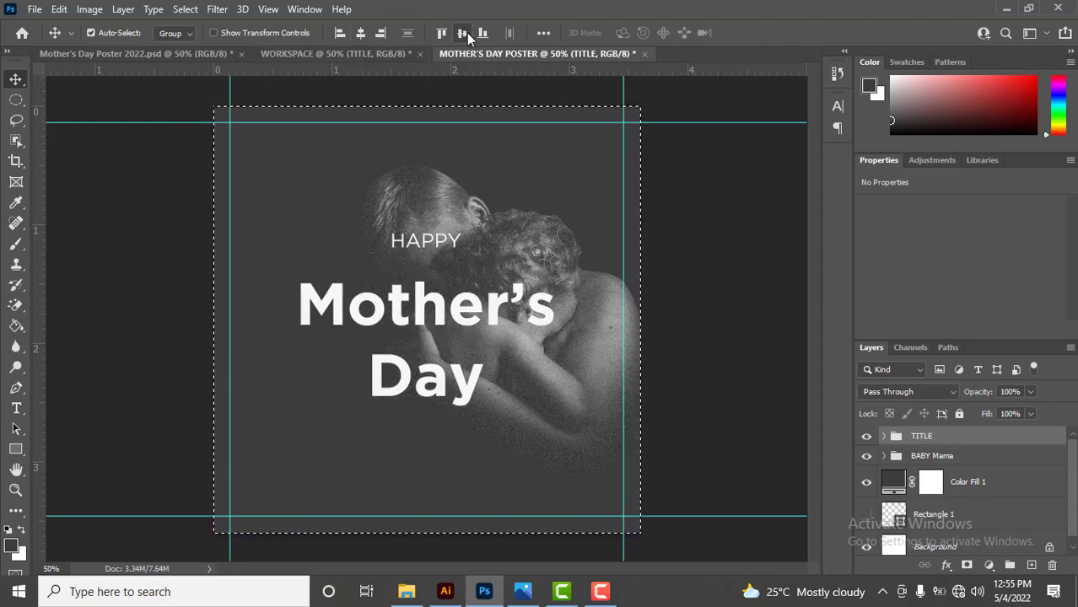
key(ctrl+d)
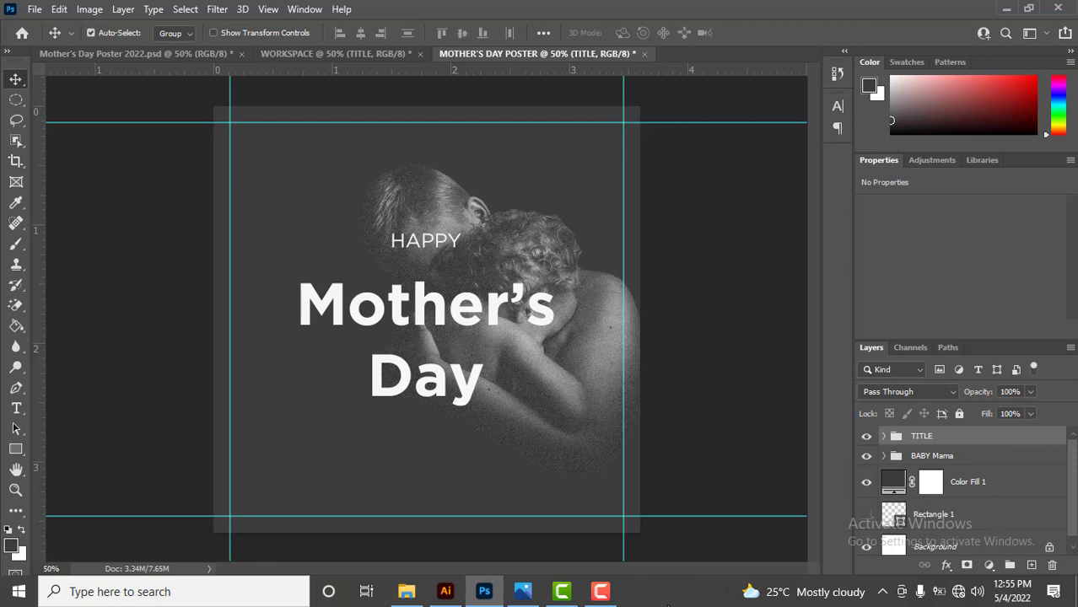
Copy the dust-overlay layer from the WORKSPACE document into MOTHER'S DAY POSTER, above the TITLE group
click(341, 56)
scroll(971, 506, down, 2)
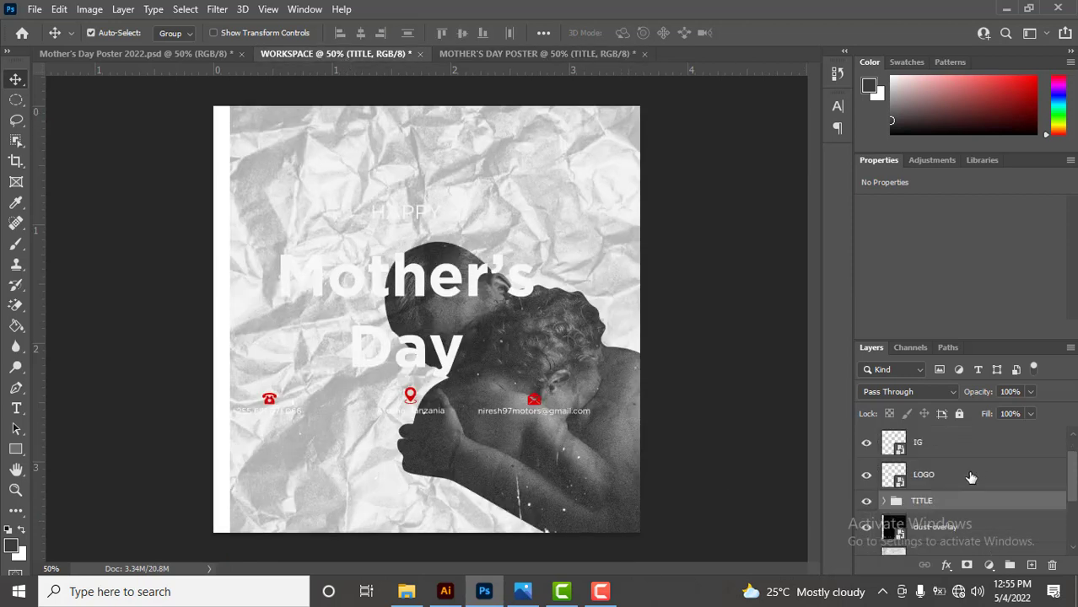
click(938, 503)
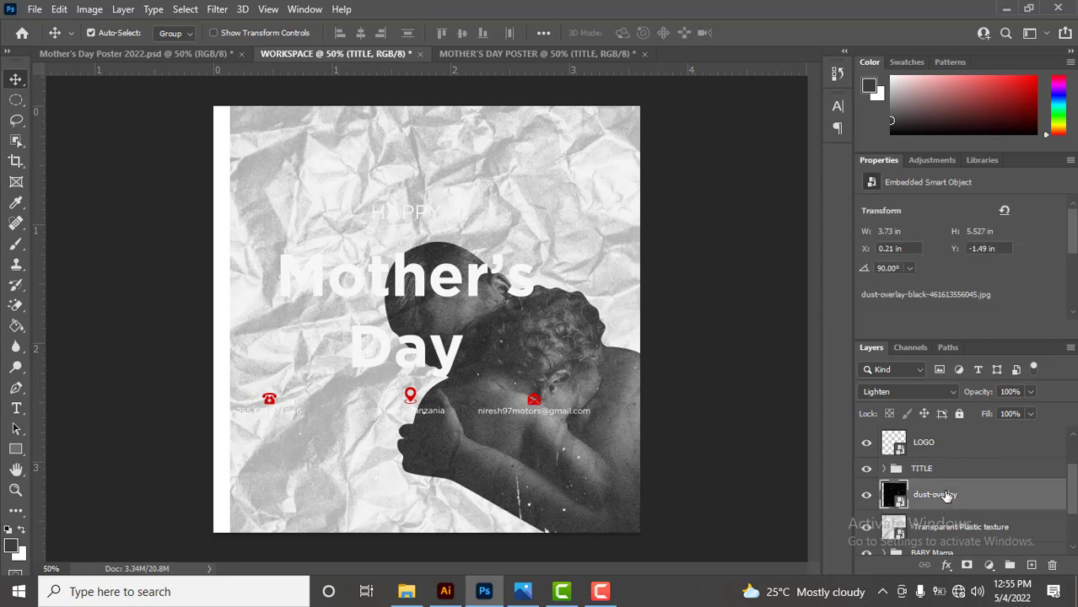
drag(938, 500, 467, 293)
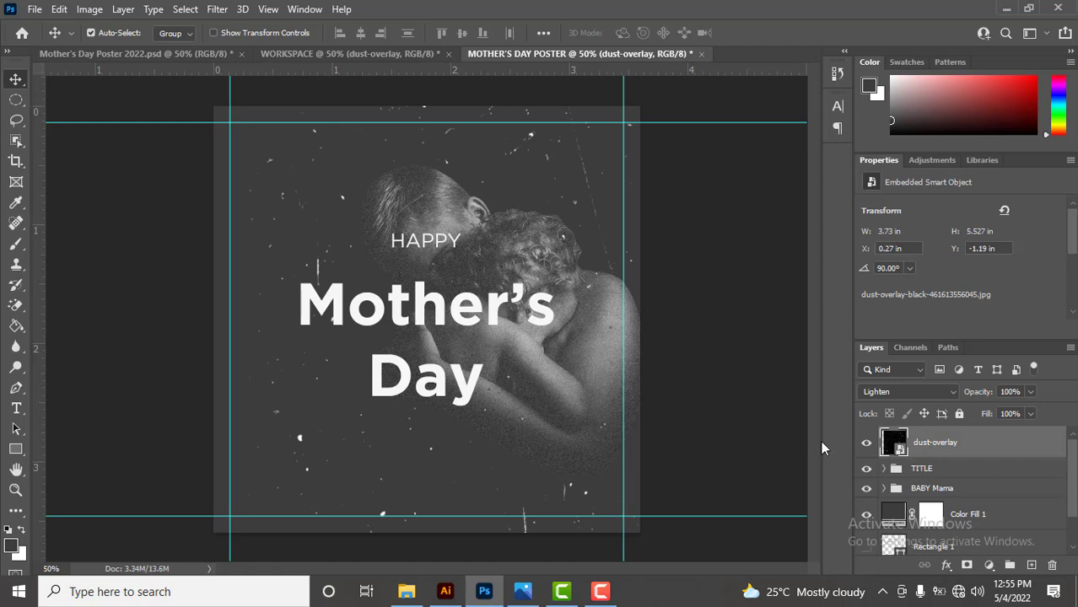
Copy the Transparent Plastic texture layer from the WORKSPACE document into MOTHER'S DAY POSTER
click(392, 52)
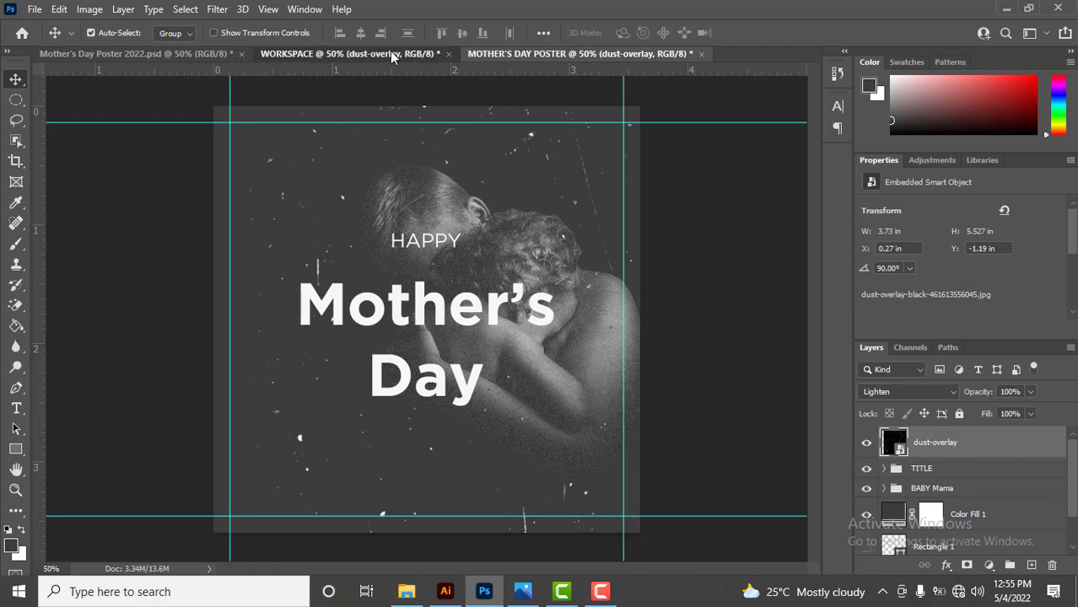
scroll(1022, 439, down, 3)
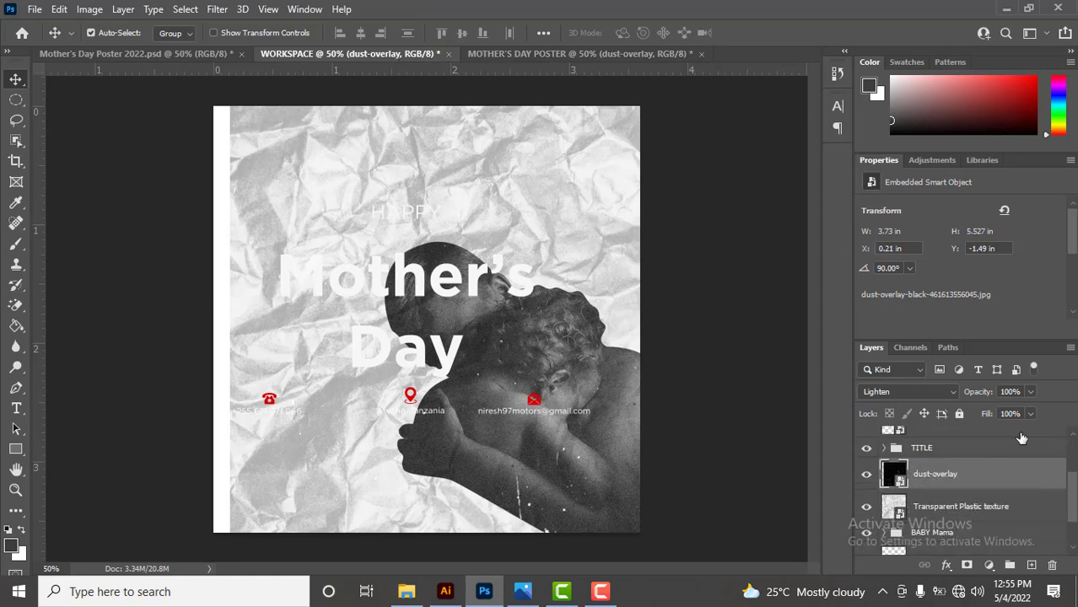
click(956, 464)
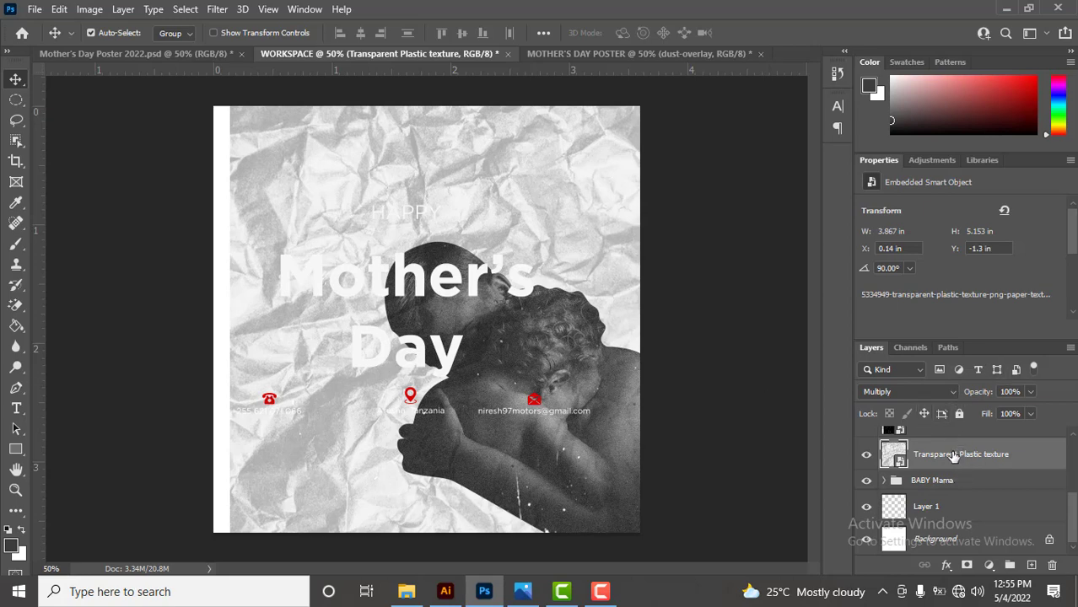
drag(954, 456, 602, 279)
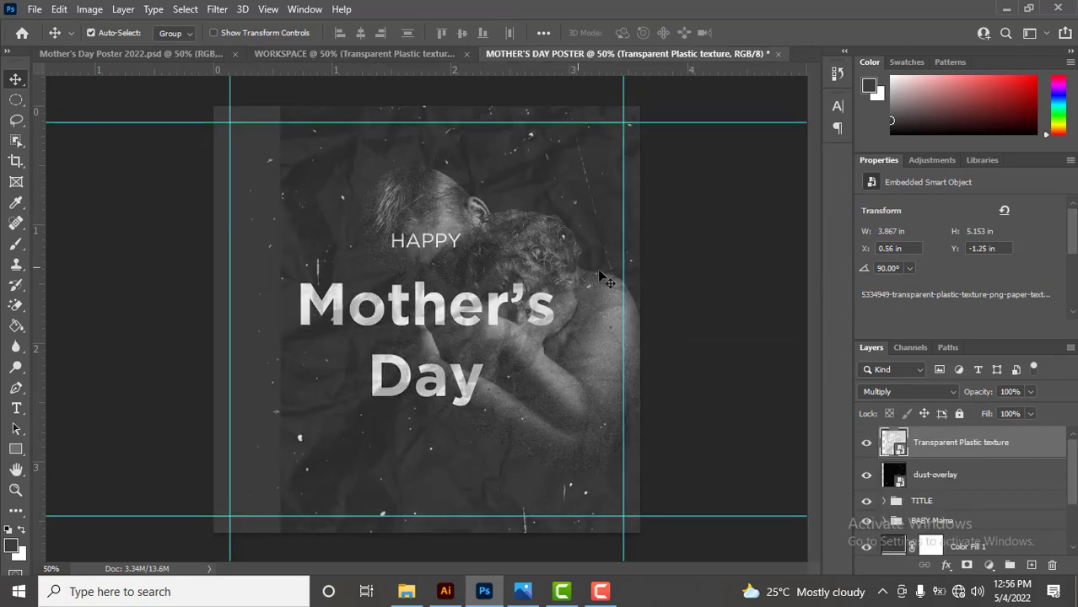
Center the Transparent Plastic texture layer horizontally and vertically on the canvas, clear the selection, and move the layer below the TITLE group
key(ctrl+a)
click(91, 33)
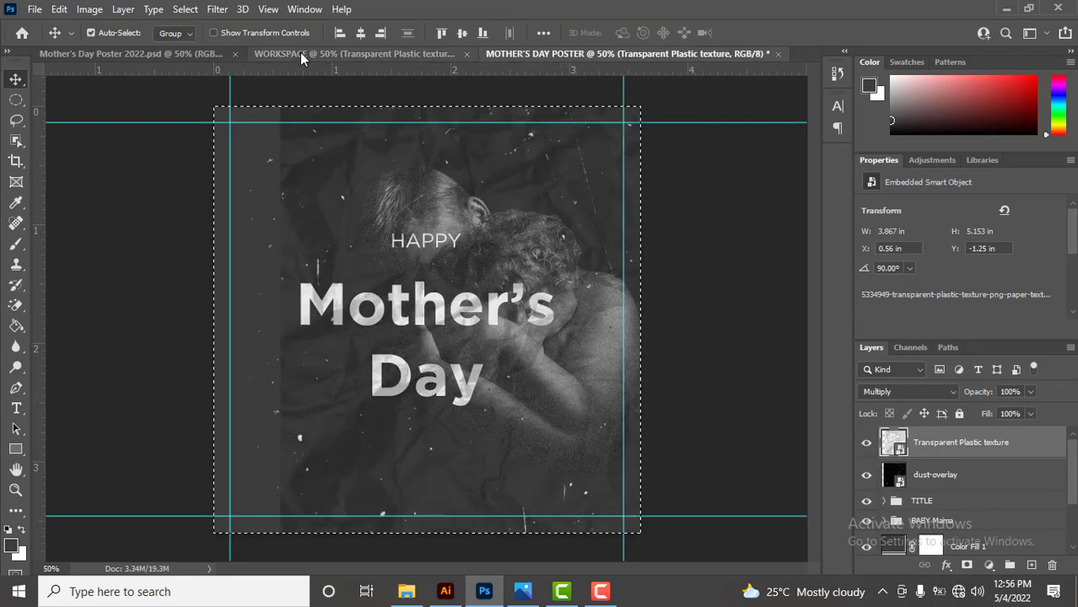
click(360, 33)
click(462, 33)
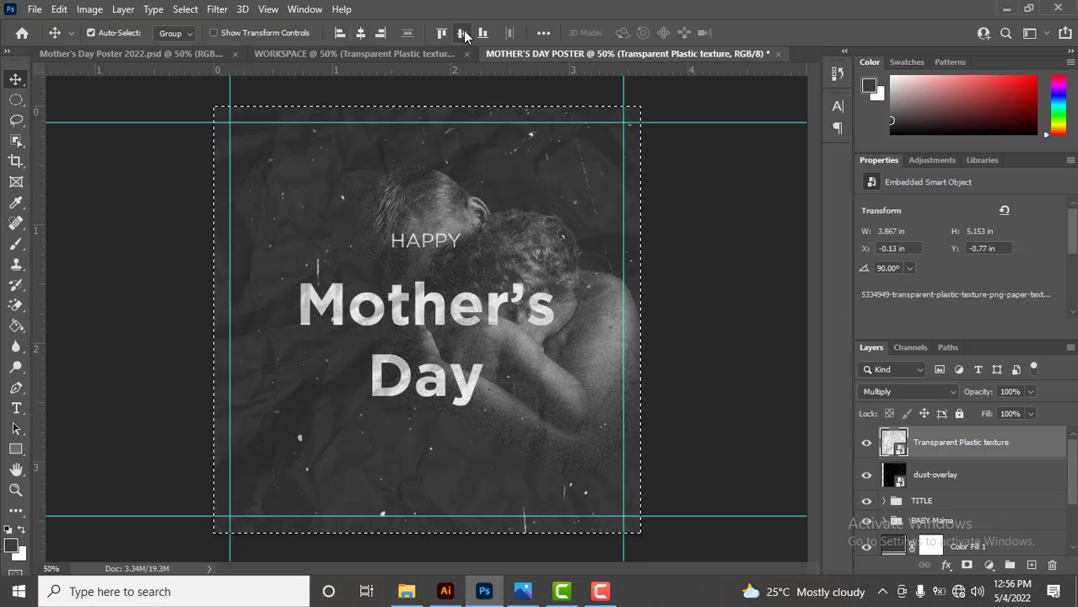
key(ctrl+d)
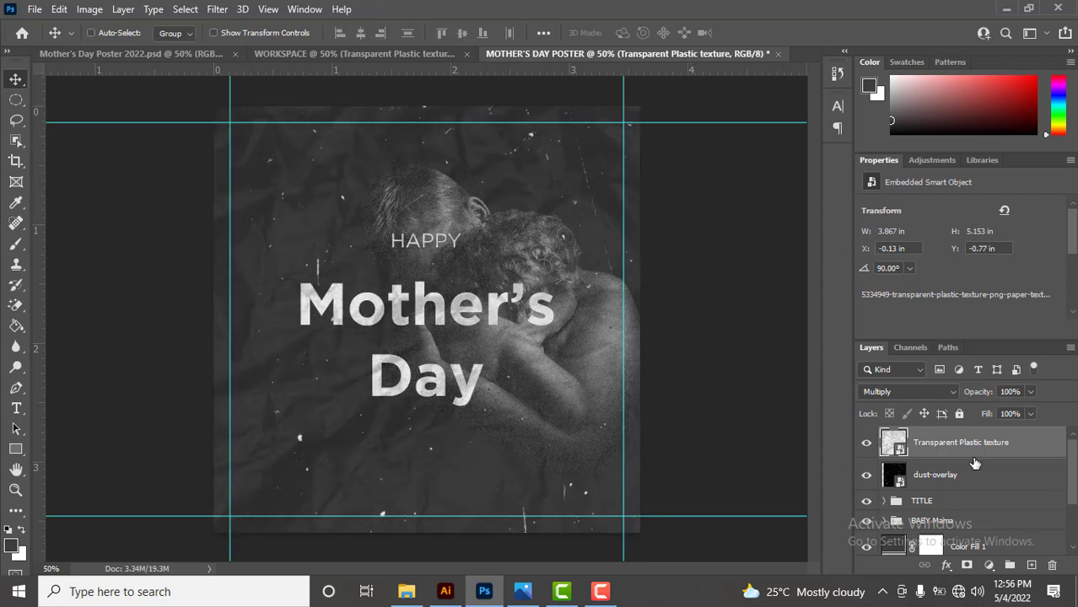
drag(966, 444, 963, 515)
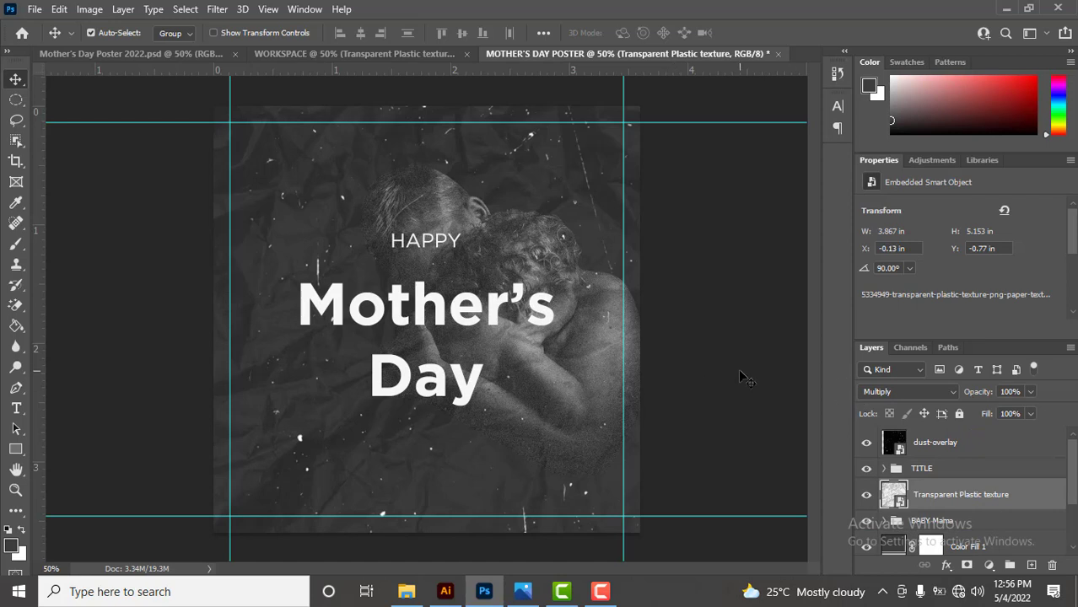
Copy the LOGO layer from the WORKSPACE document into MOTHER'S DAY POSTER, placing it above the HAPPY text
click(376, 54)
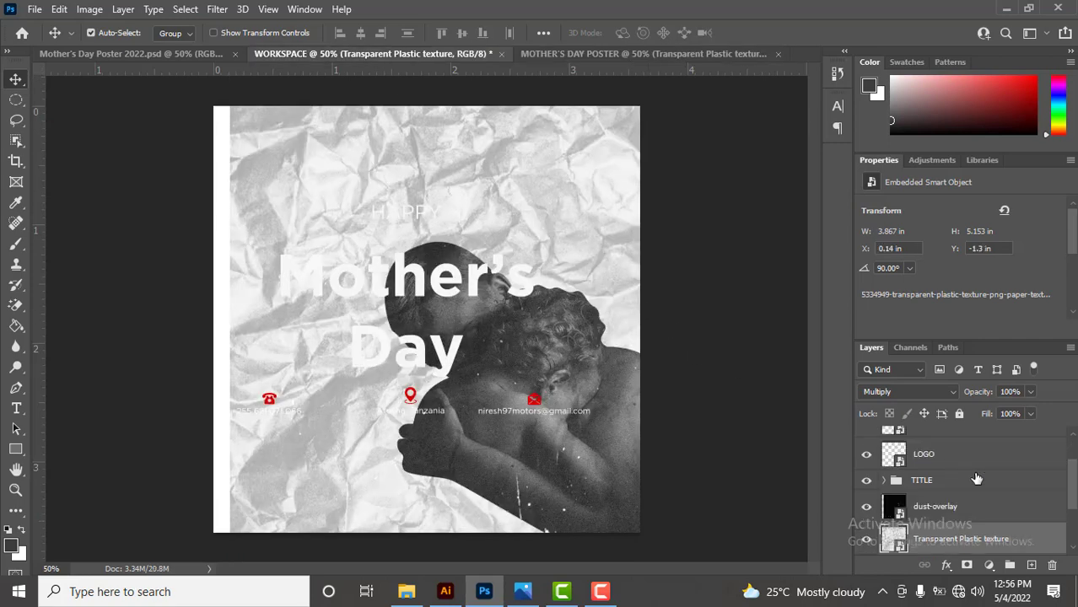
scroll(976, 479, down, 2)
scroll(970, 481, up, 4)
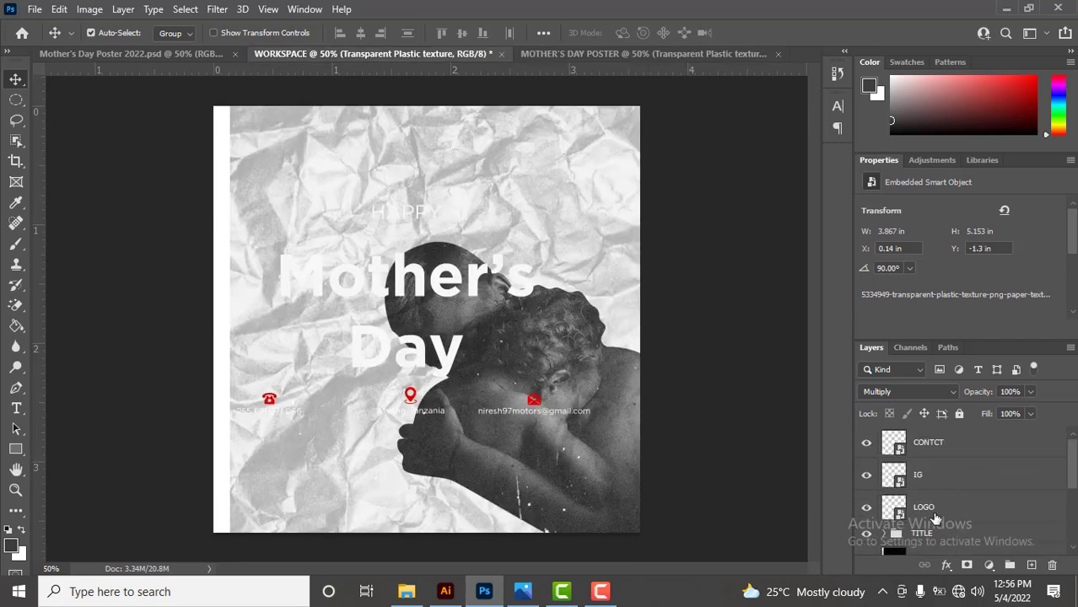
drag(934, 513, 377, 152)
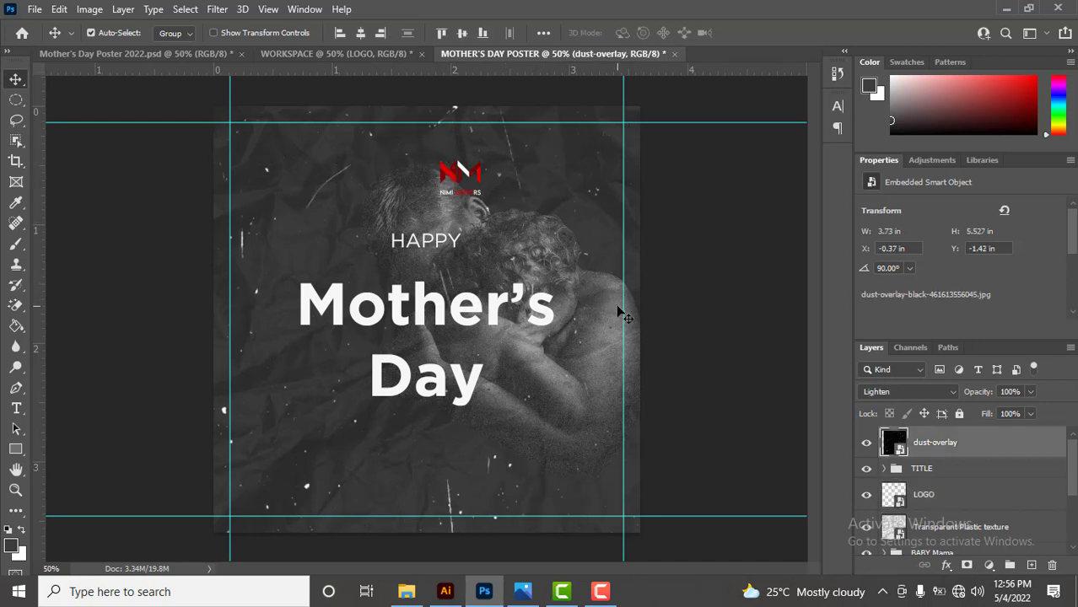
key(ctrl+a)
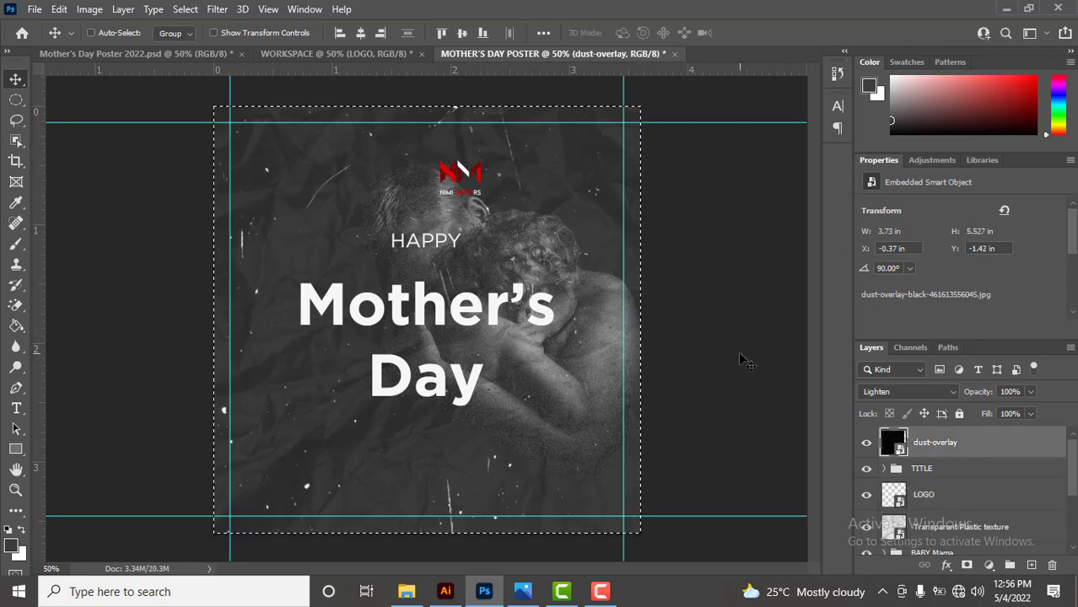
key(ctrl+d)
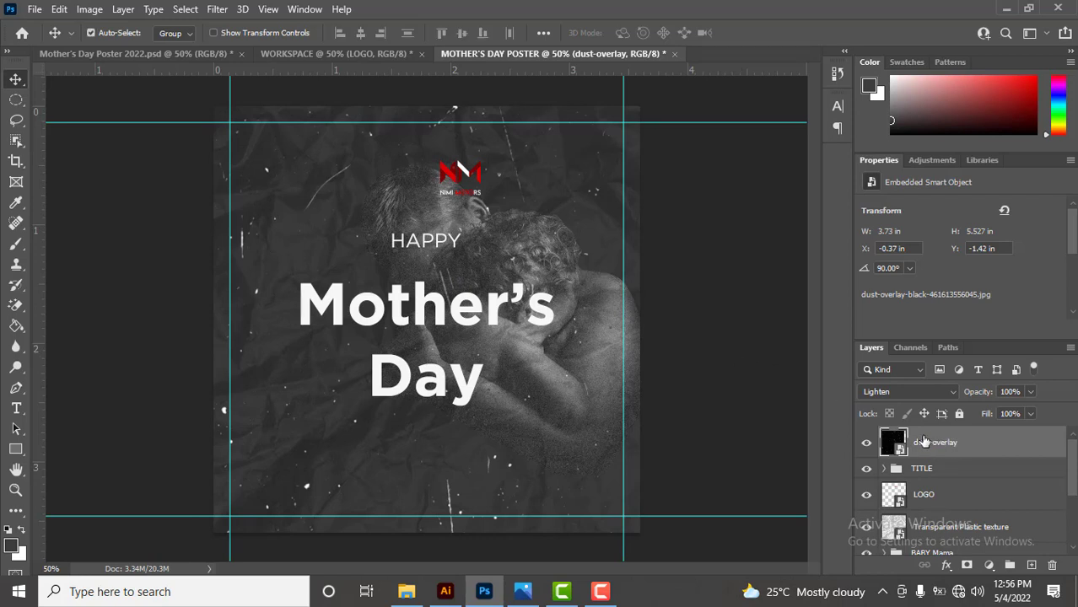
Lock the dust-overlay and Transparent Plastic texture layers completely
click(926, 495)
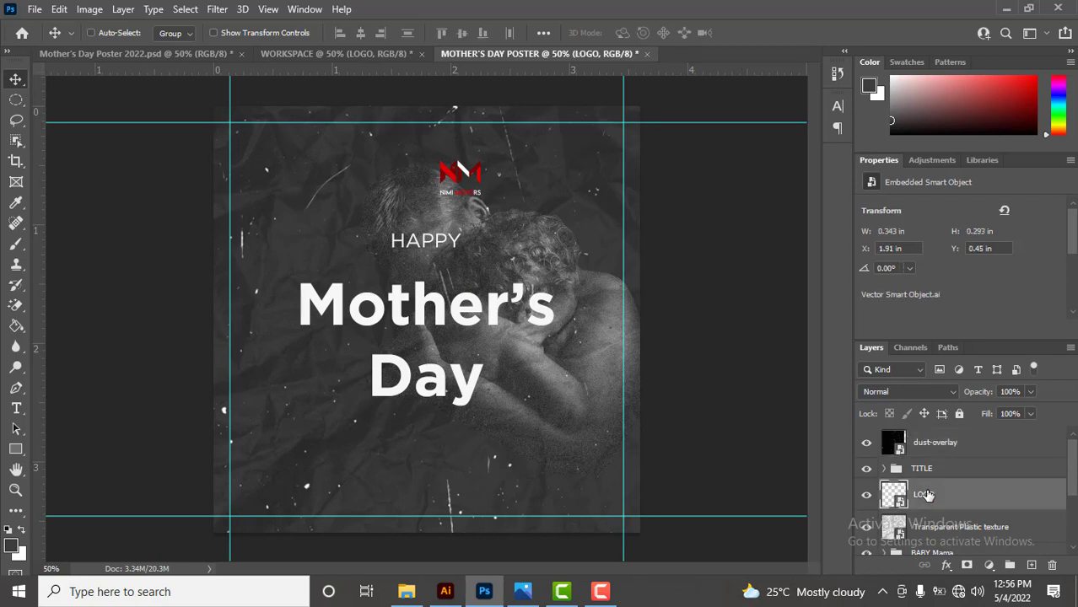
click(934, 442)
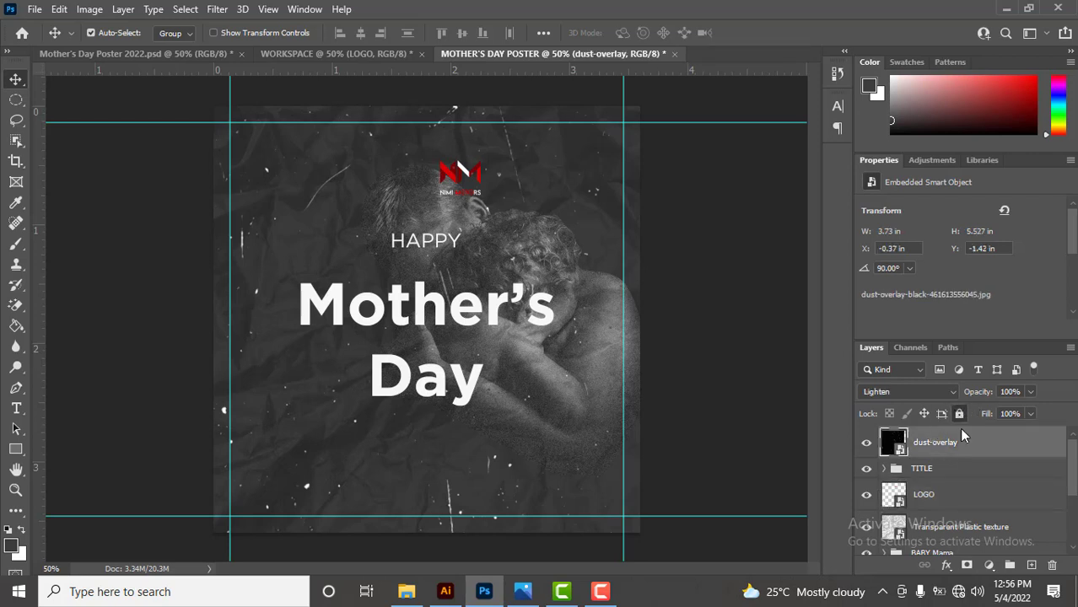
click(960, 413)
click(997, 523)
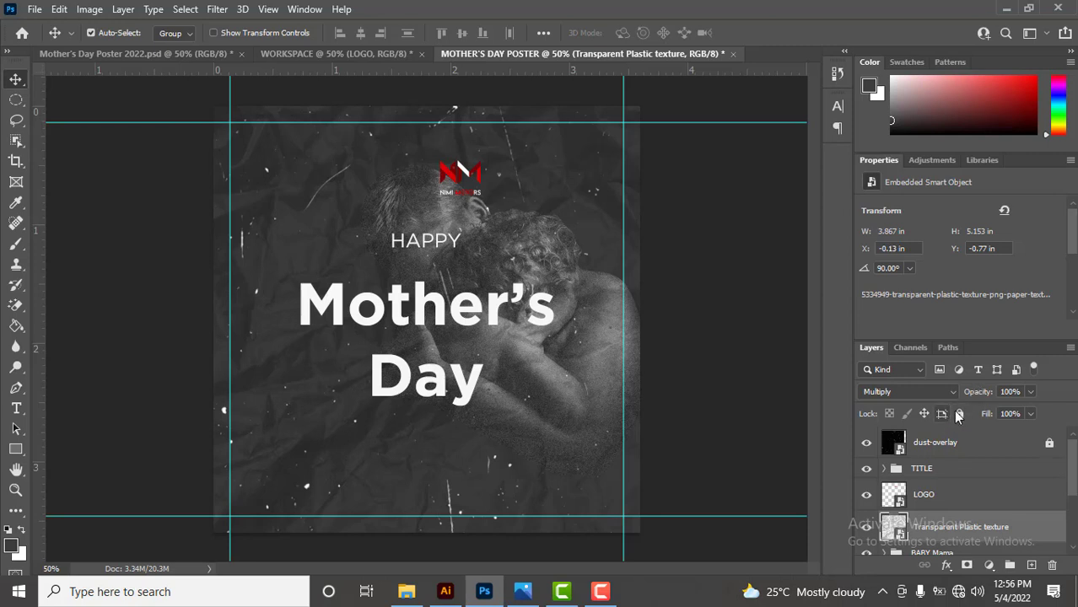
click(960, 413)
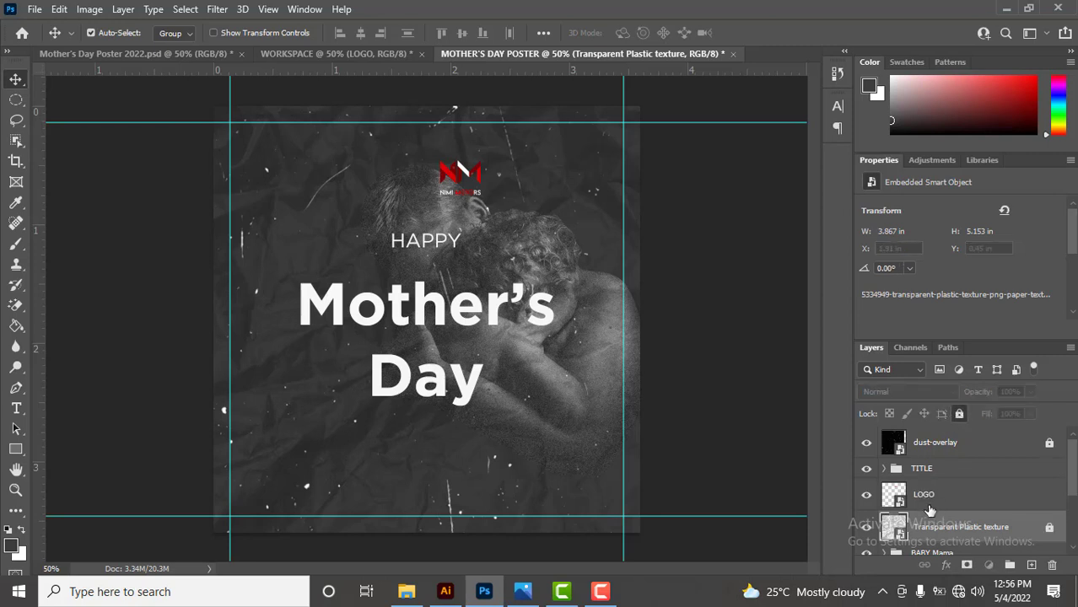
Move the logo into the poster's upper-left corner, snapped to the top and left margin guides
click(932, 511)
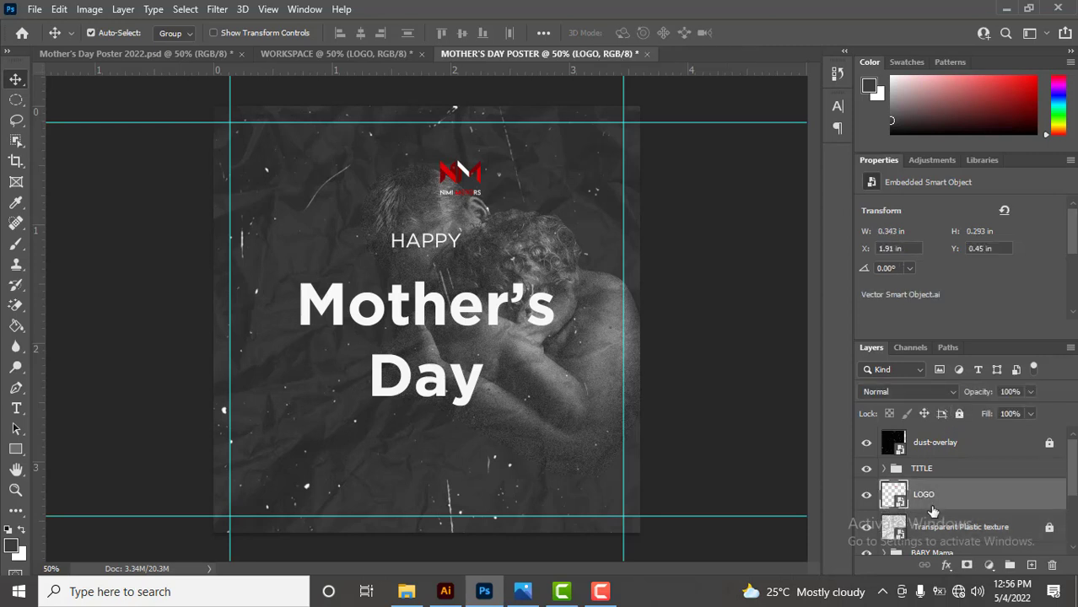
key(shift+Up)
key(shift+Up)
key(shift+Up)
key(shift+Up)
key(shift+Up)
key(shift+Up)
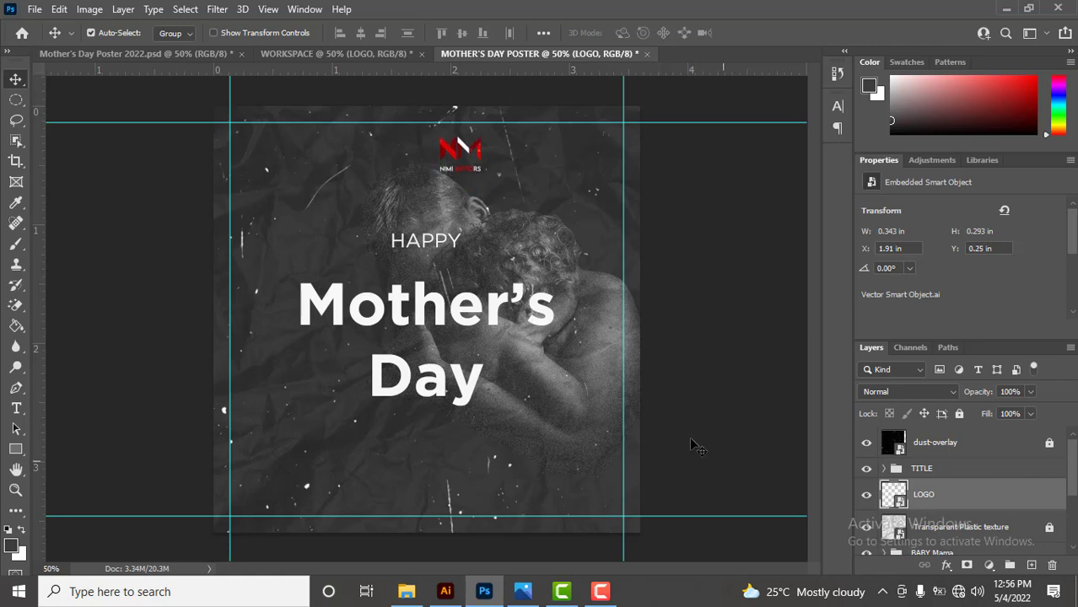
drag(455, 158, 240, 142)
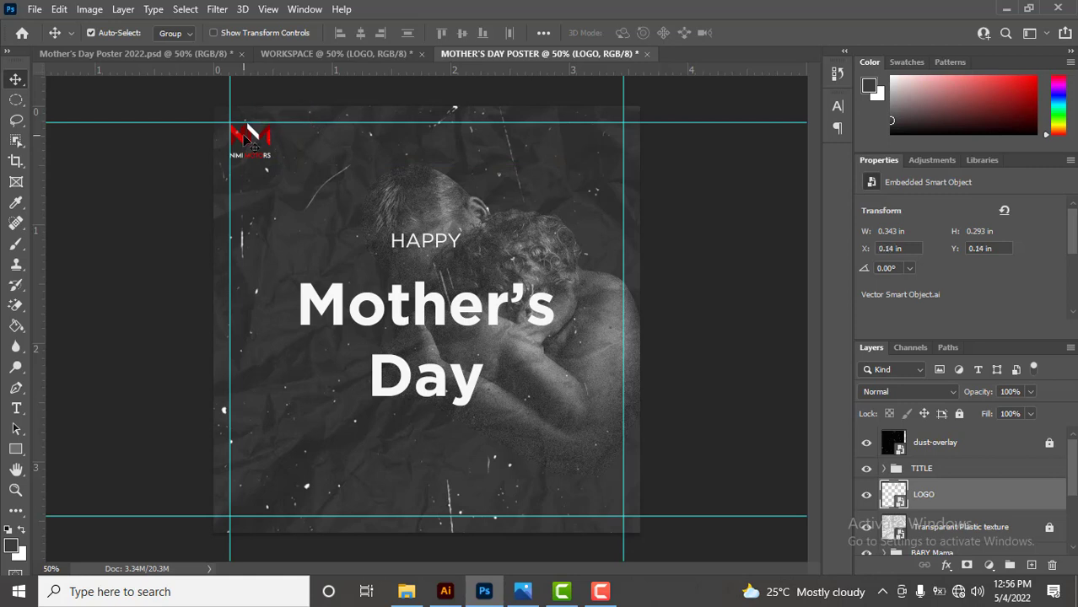
Copy the CONTCT layer from WORKSPACE into MOTHER'S DAY POSTER, center it horizontally near the canvas bottom, and clear the selection
click(367, 57)
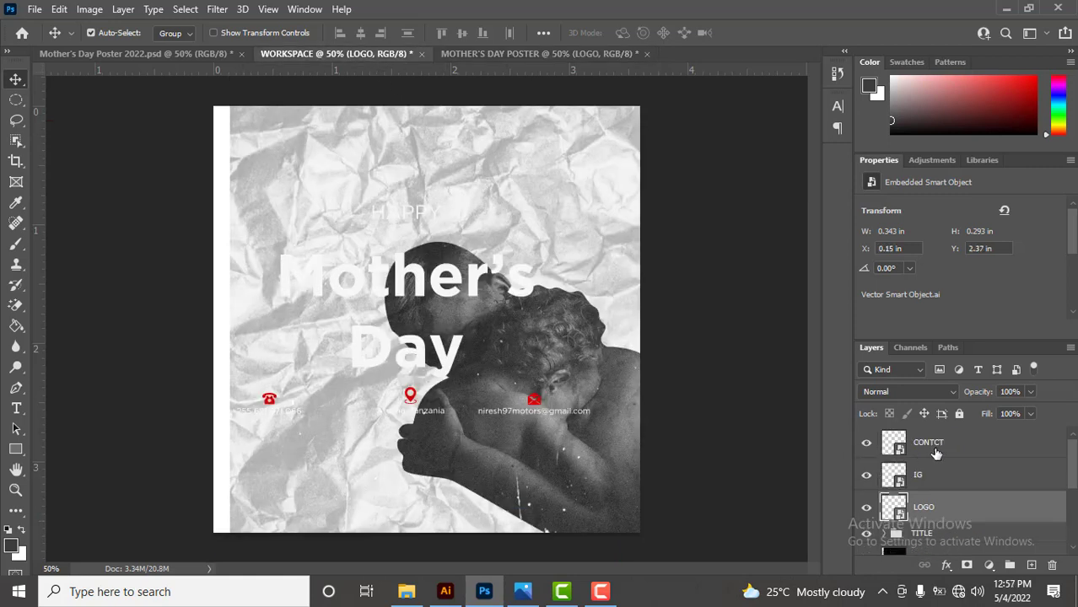
drag(935, 454, 438, 476)
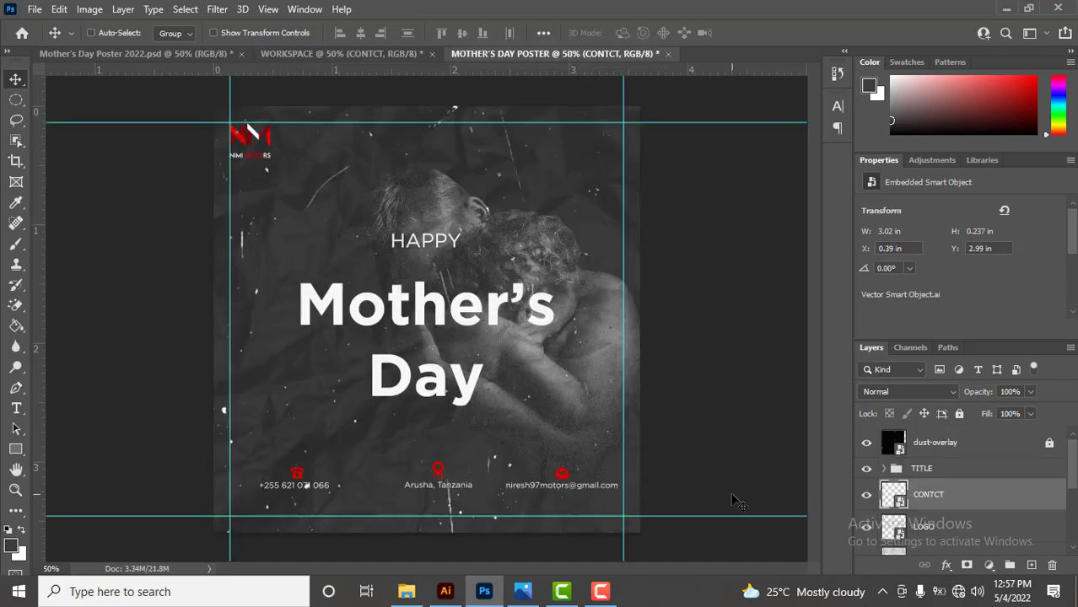
key(ctrl+a)
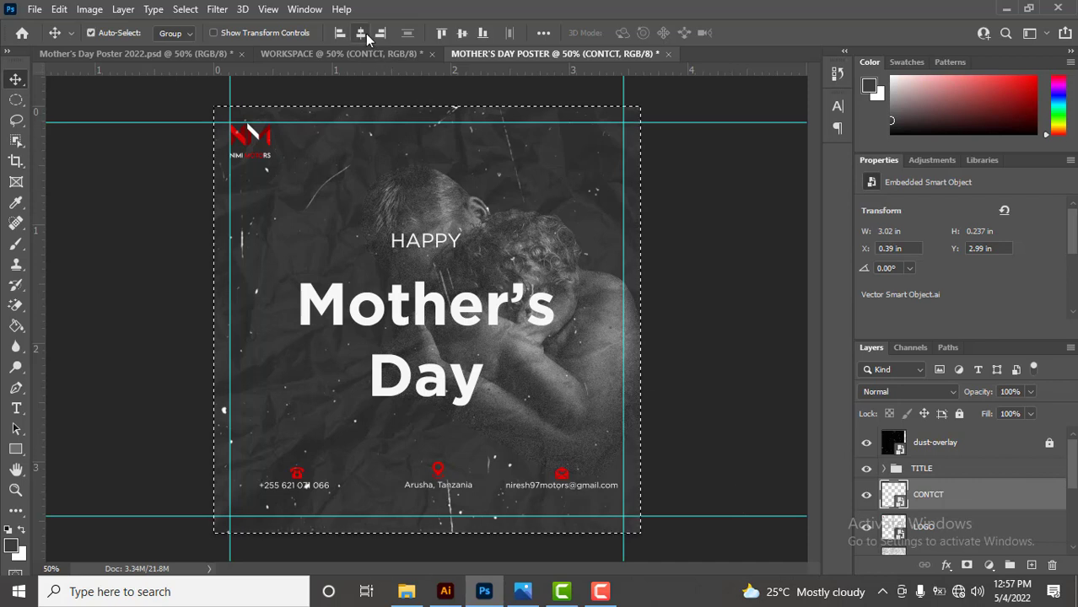
click(365, 33)
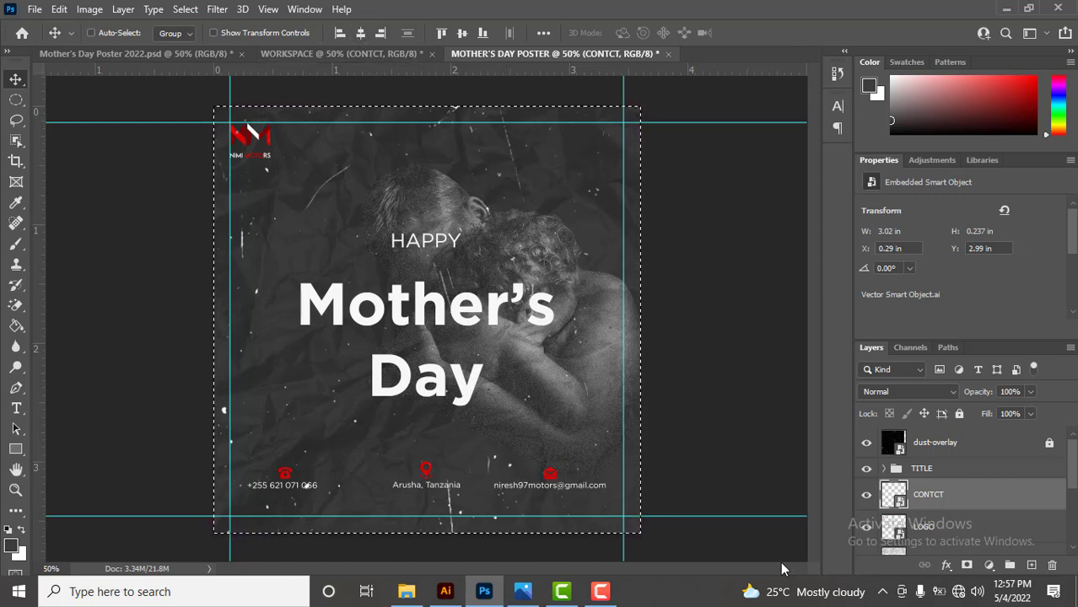
key(ctrl+d)
Nudge the contact details down to the poster's bottom margin guide
key(shift+Down)
key(shift+Down)
key(shift+Down)
key(shift+Down)
key(shift+Down)
key(shift+Down)
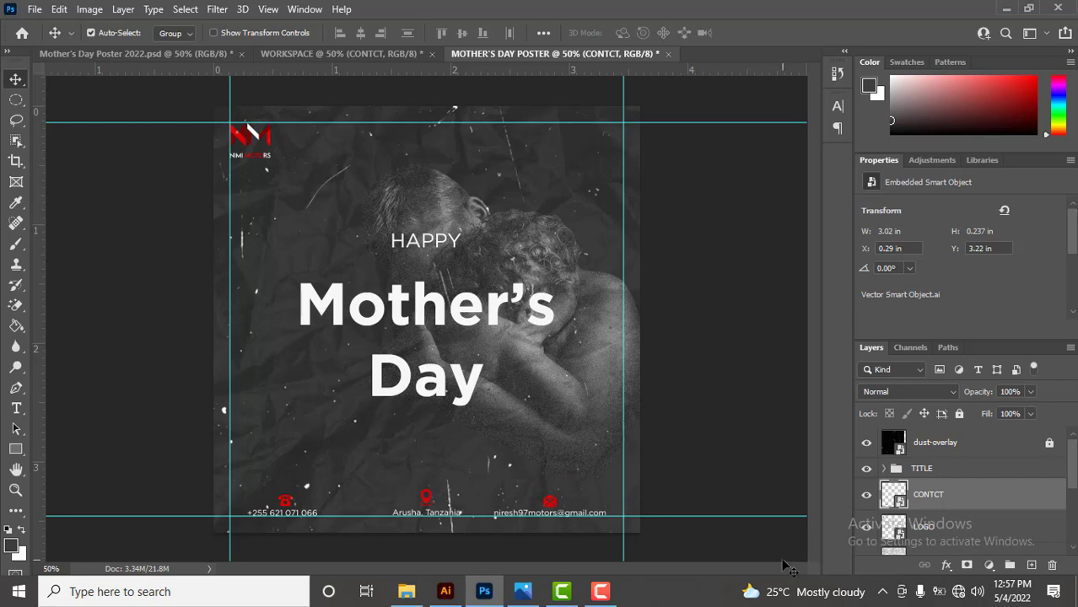
Copy the IG layer from WORKSPACE into the poster's upper-right corner at the margin guides, and hide the guides
click(382, 55)
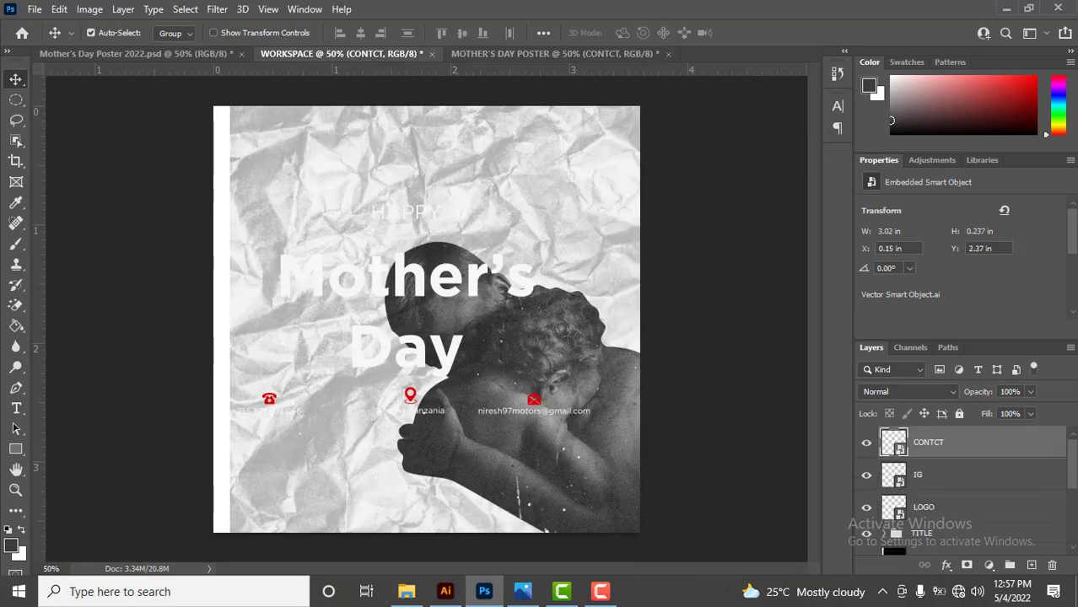
click(934, 479)
drag(931, 481, 617, 139)
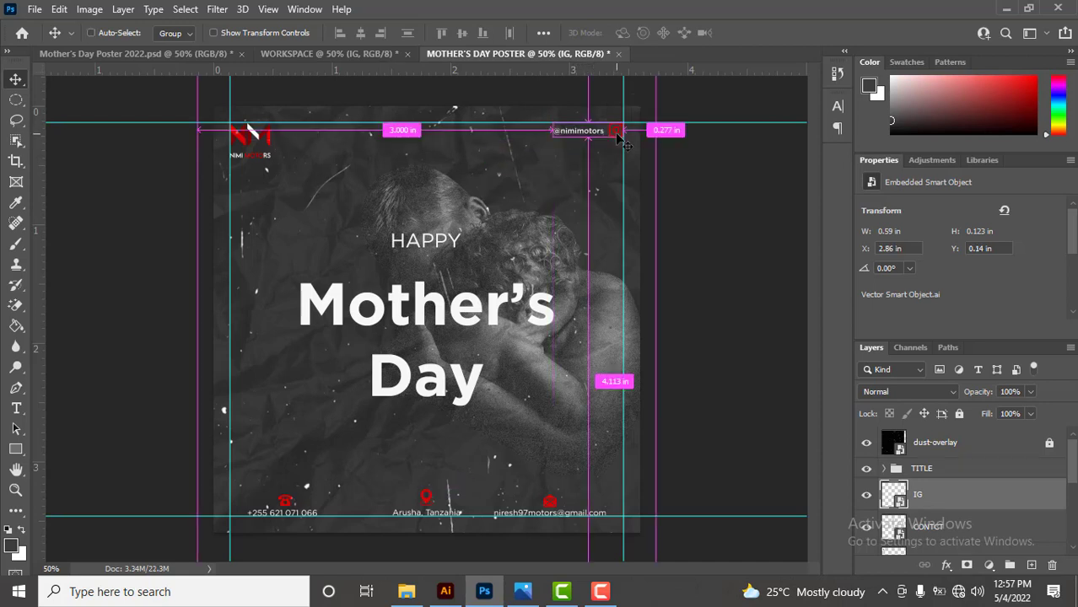
key(ctrl+semicolon)
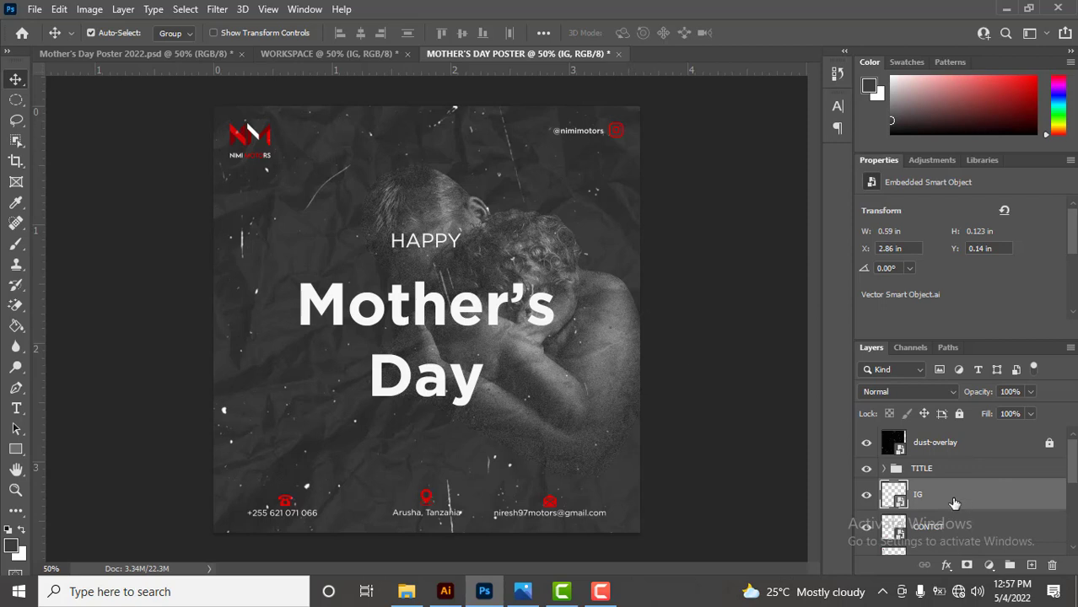
Select the locked Transparent Plastic texture layer in the poster
scroll(955, 504, down, 3)
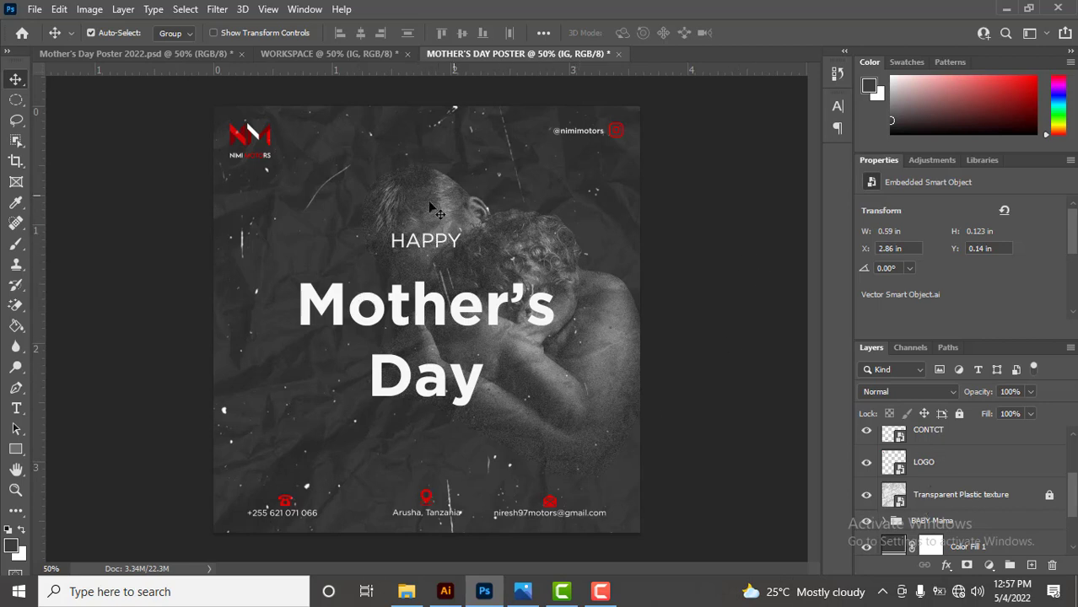
click(941, 498)
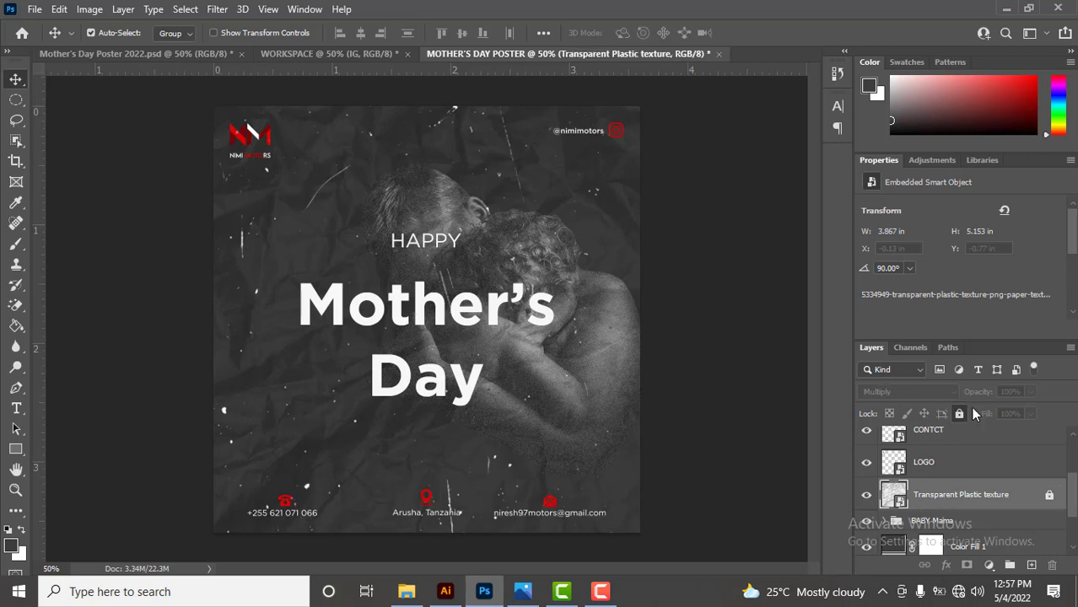